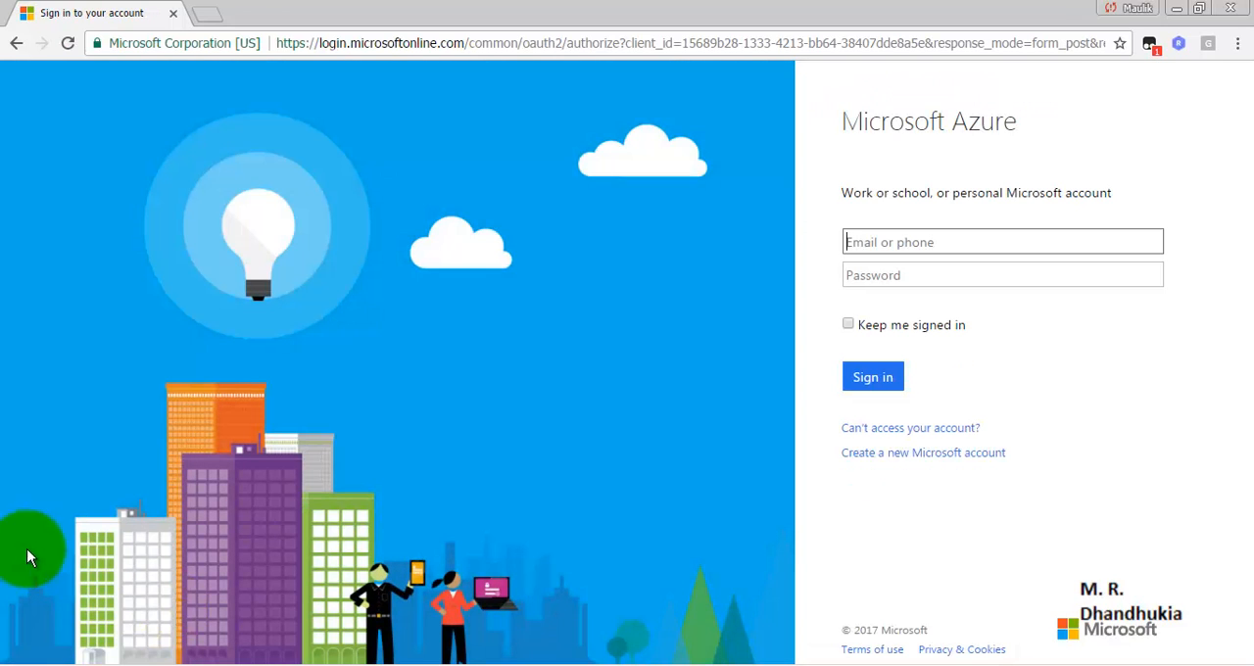
# Start creating a new Microsoft account and enter the account holder's e-mail address
pyautogui.click(977, 457)
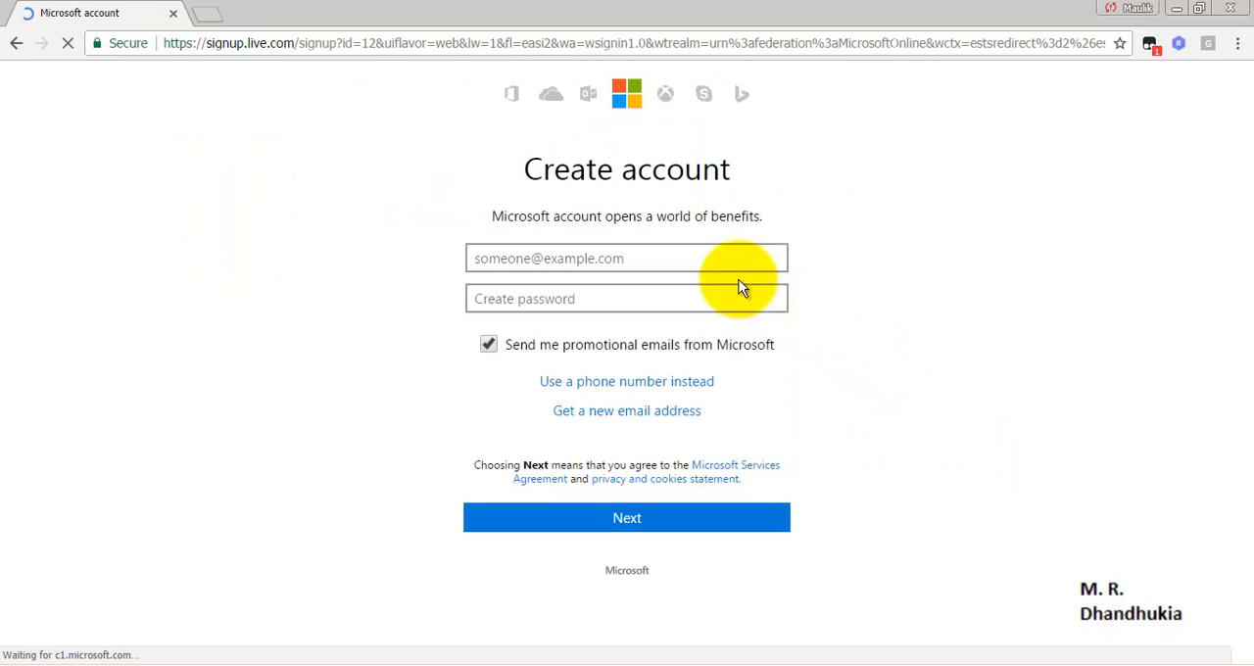
pyautogui.click(674, 264)
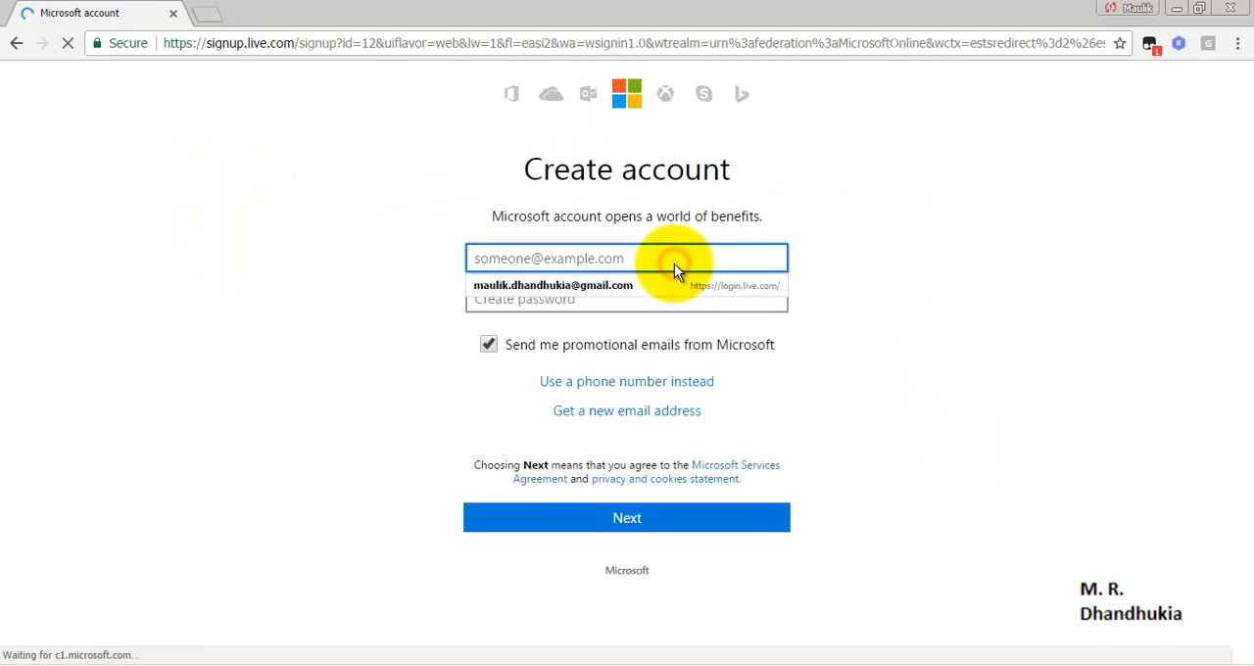
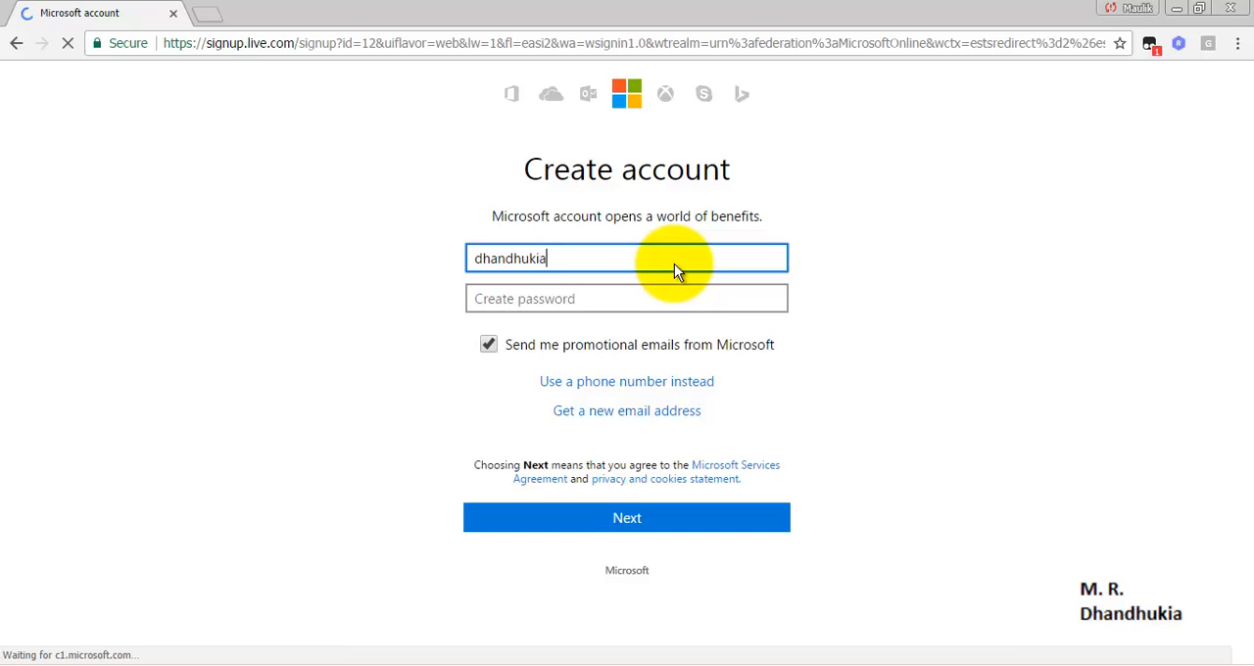
pyautogui.press('Tab')
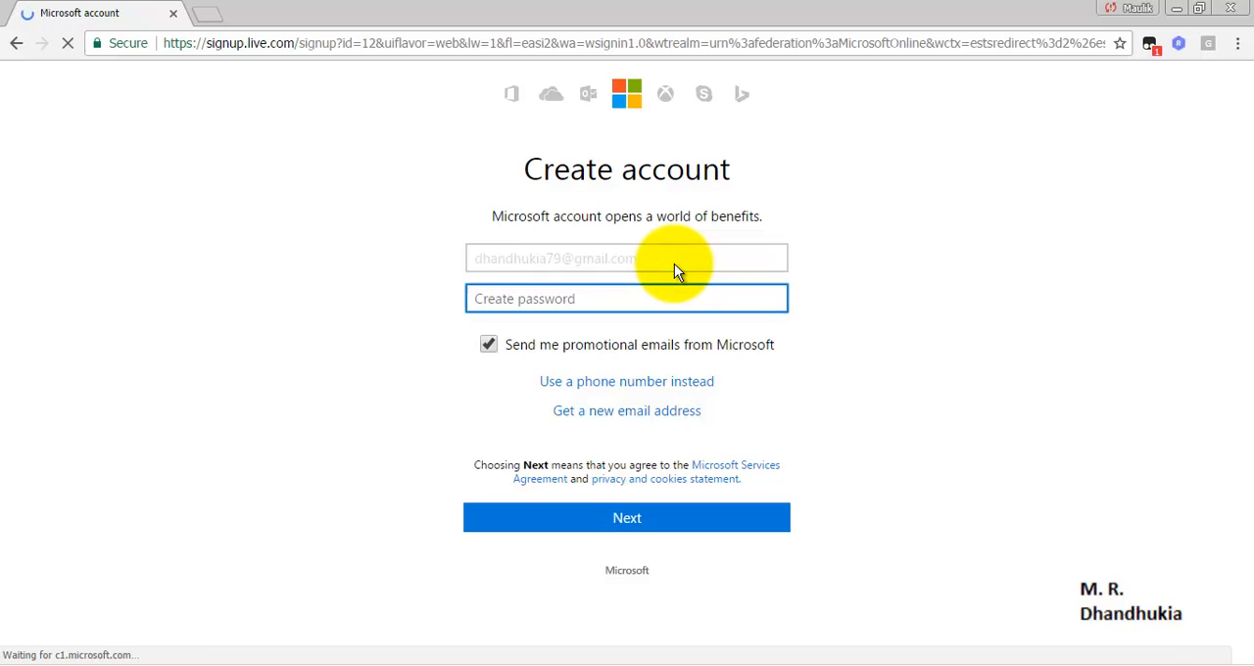
# Enter the new account's password, opt out of promotional emails from Microsoft, and submit the details
pyautogui.write('•')
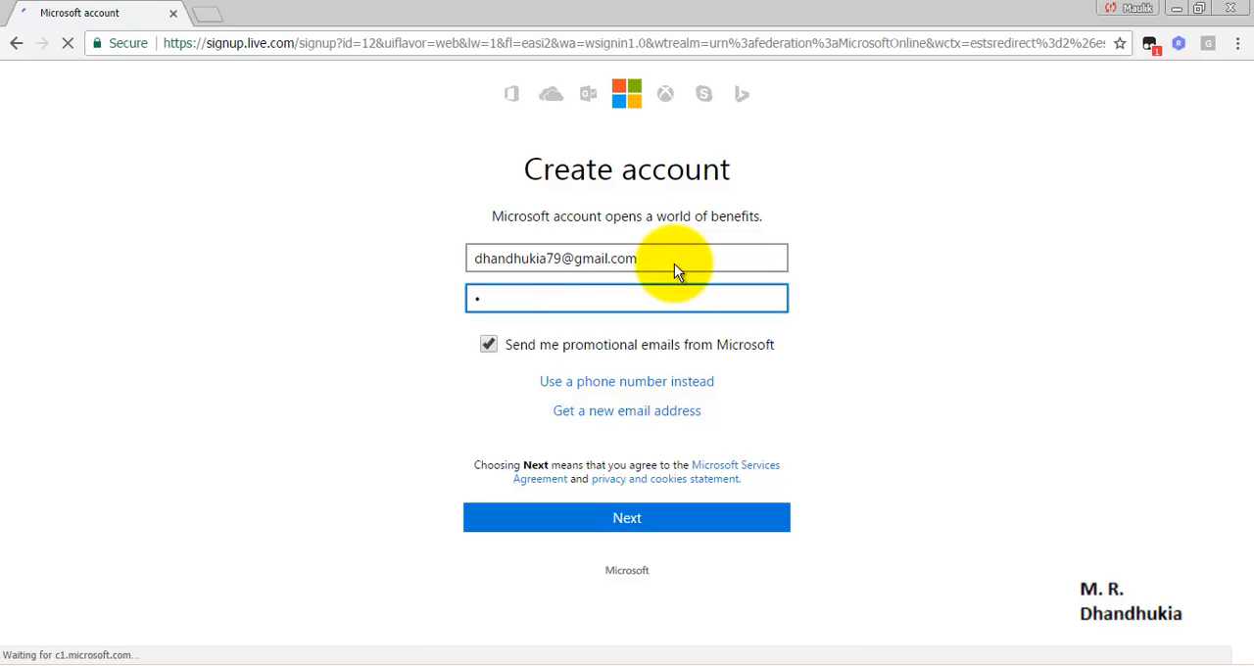
pyautogui.write('••••••••')
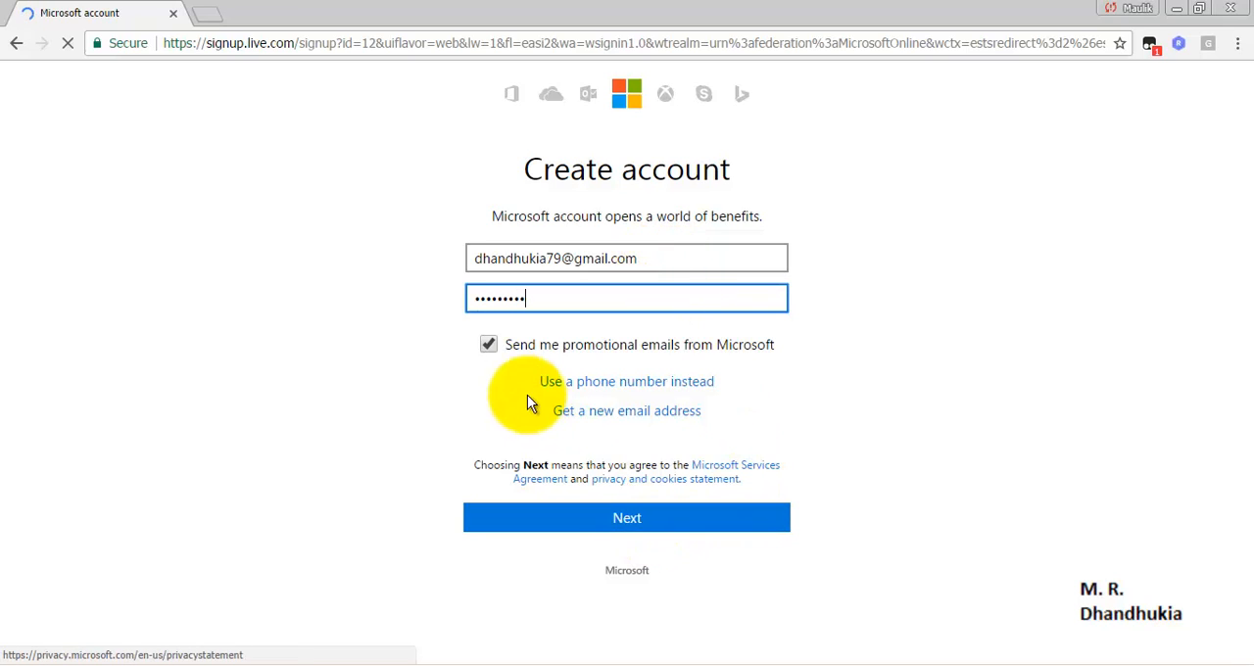
pyautogui.click(492, 347)
pyautogui.click(625, 519)
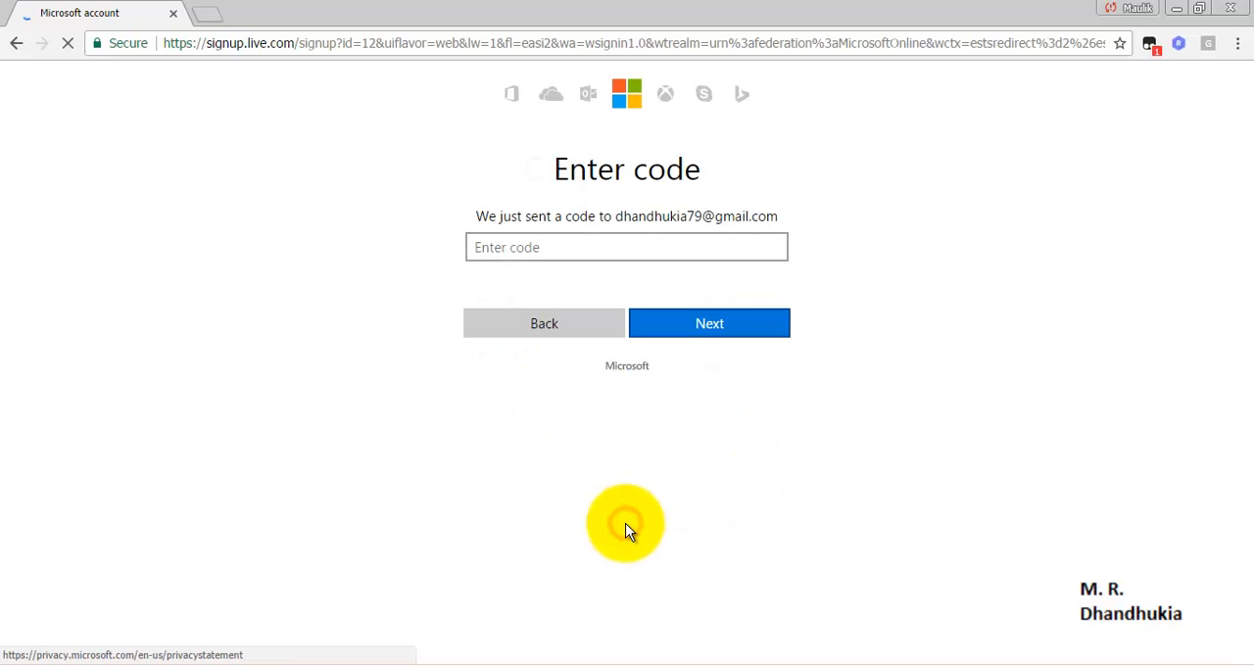
# Enter the verification code sent to the e-mail address and continue to the real-person check
pyautogui.click(598, 244)
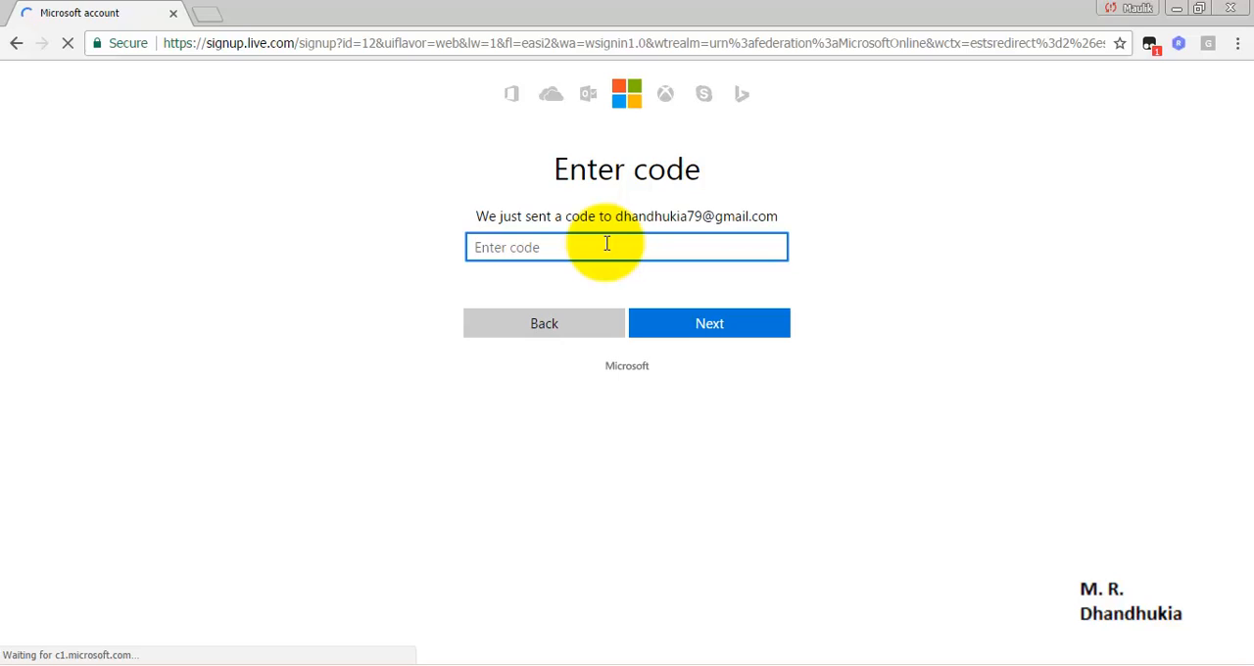
pyautogui.click(709, 324)
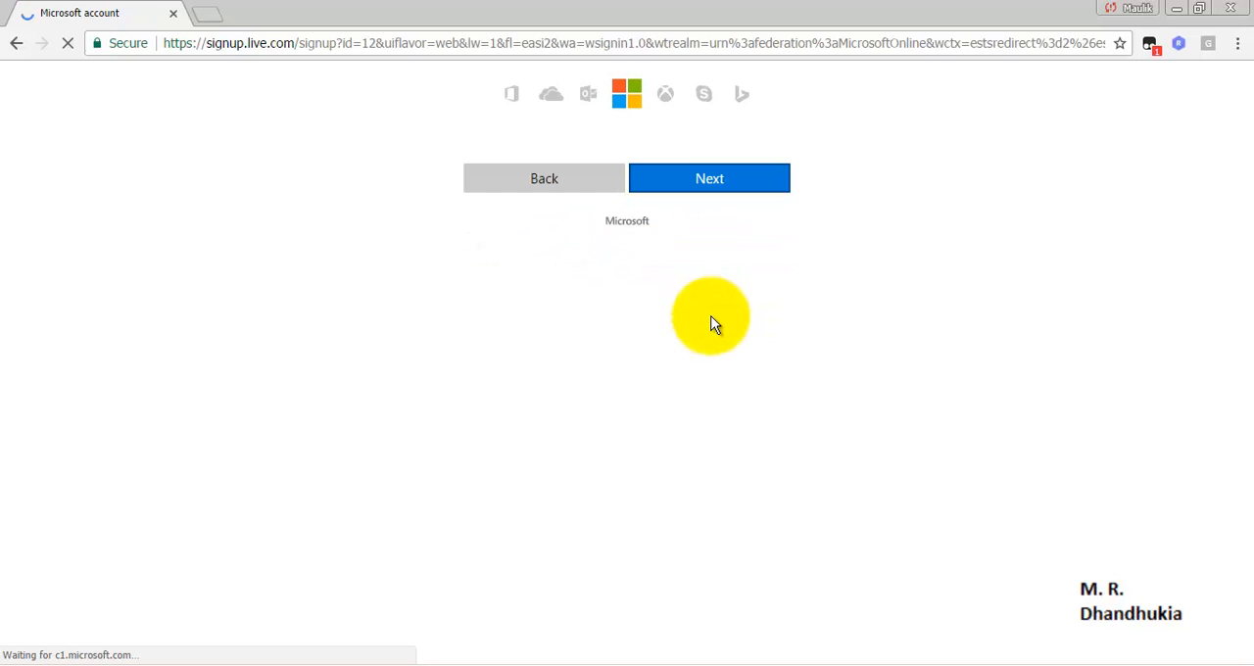
pyautogui.click(713, 183)
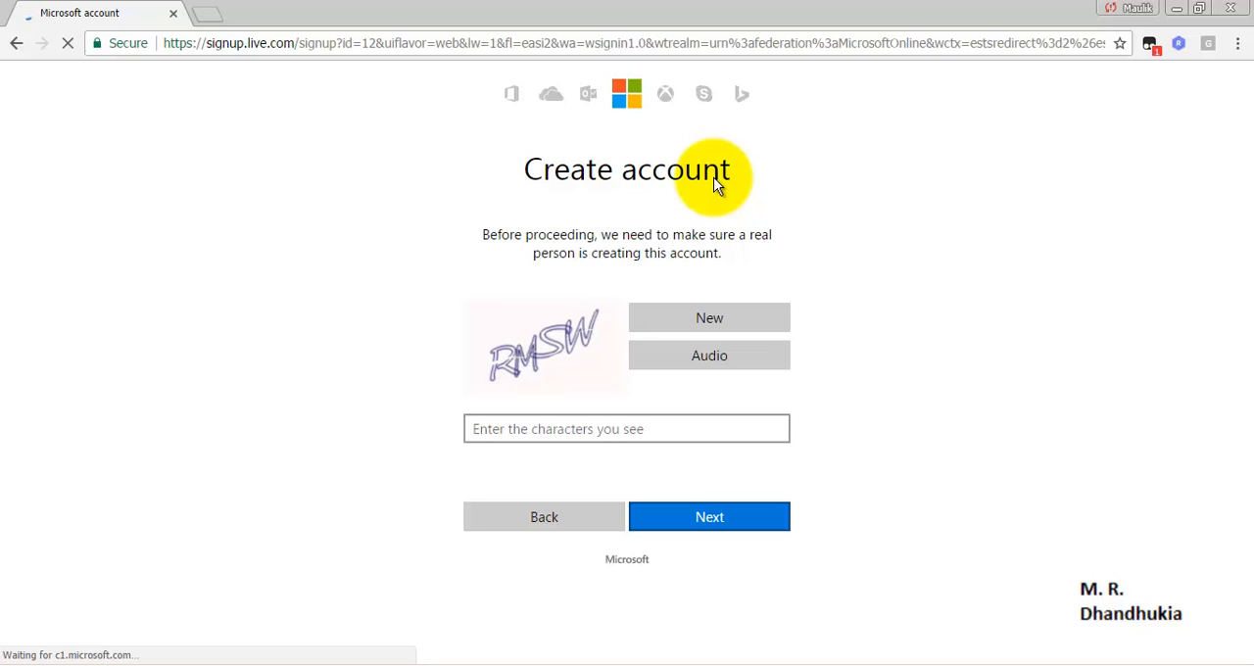
# Enter the characters shown in the captcha image and submit them to create the account
pyautogui.click(647, 431)
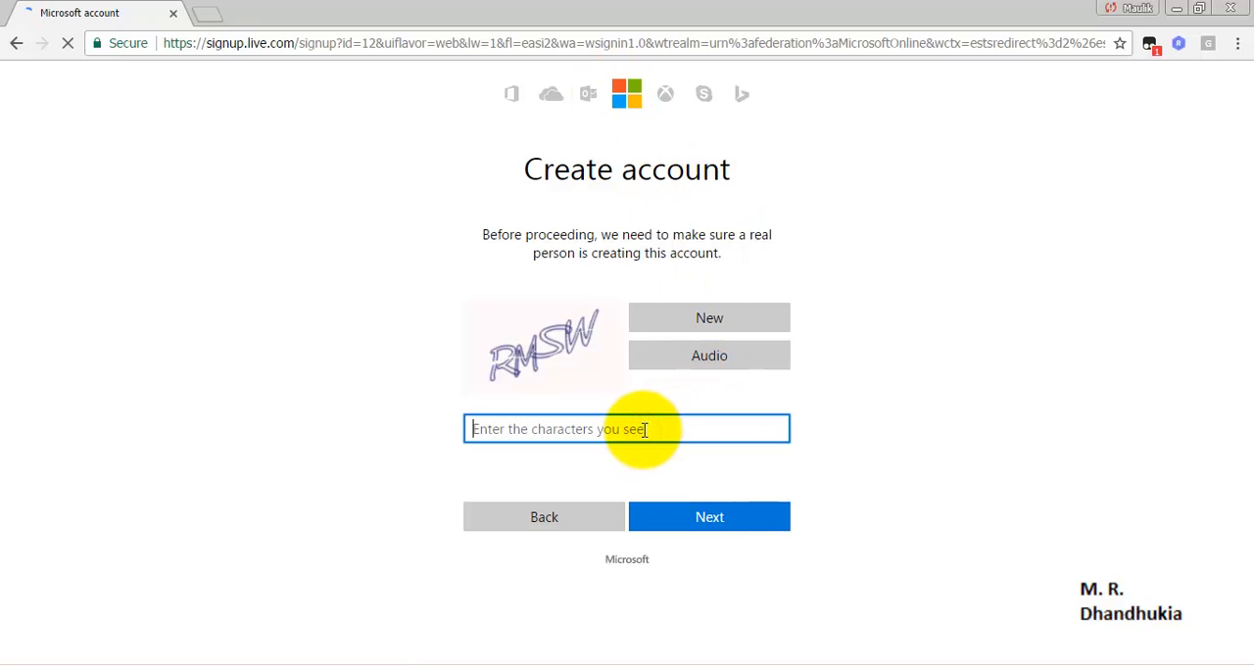
pyautogui.write('RMSW')
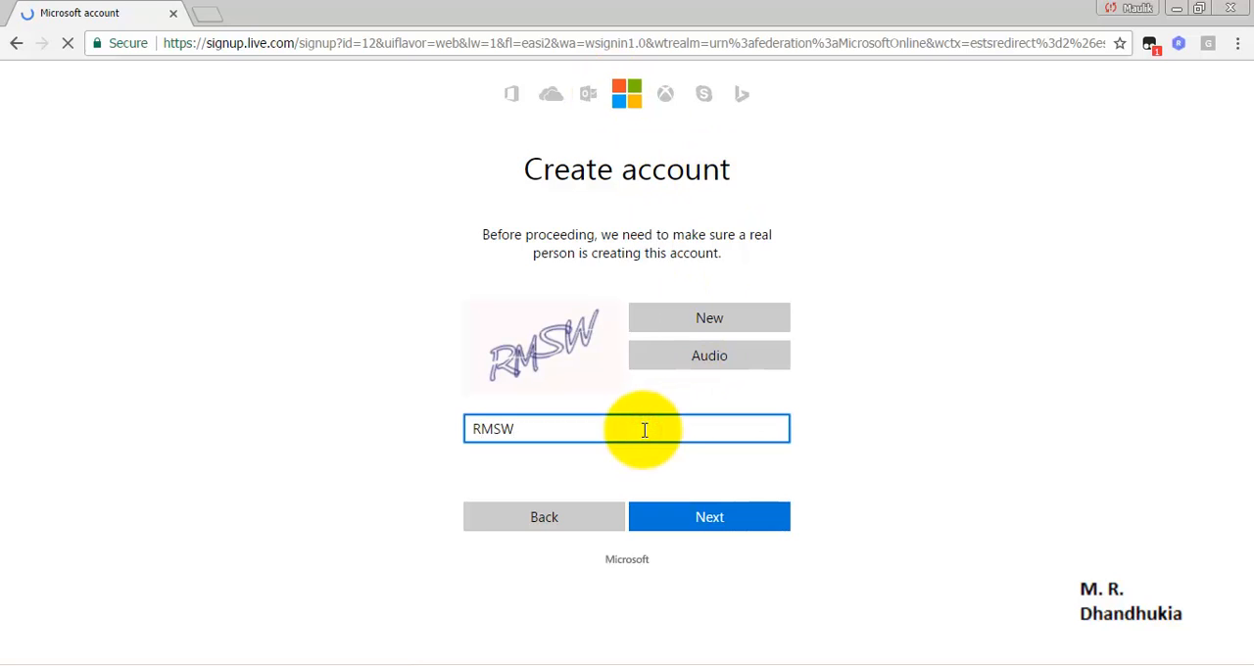
pyautogui.click(701, 518)
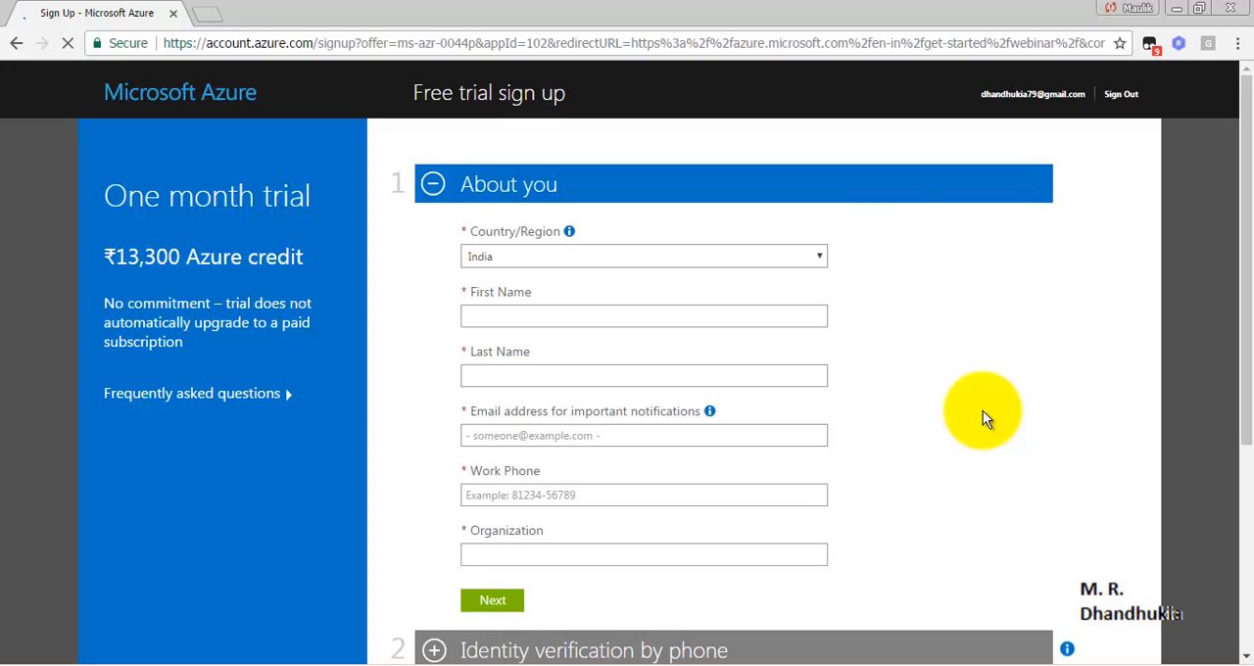
# Fill in the subscriber's first and last name in the free trial sign-up form
pyautogui.click(708, 322)
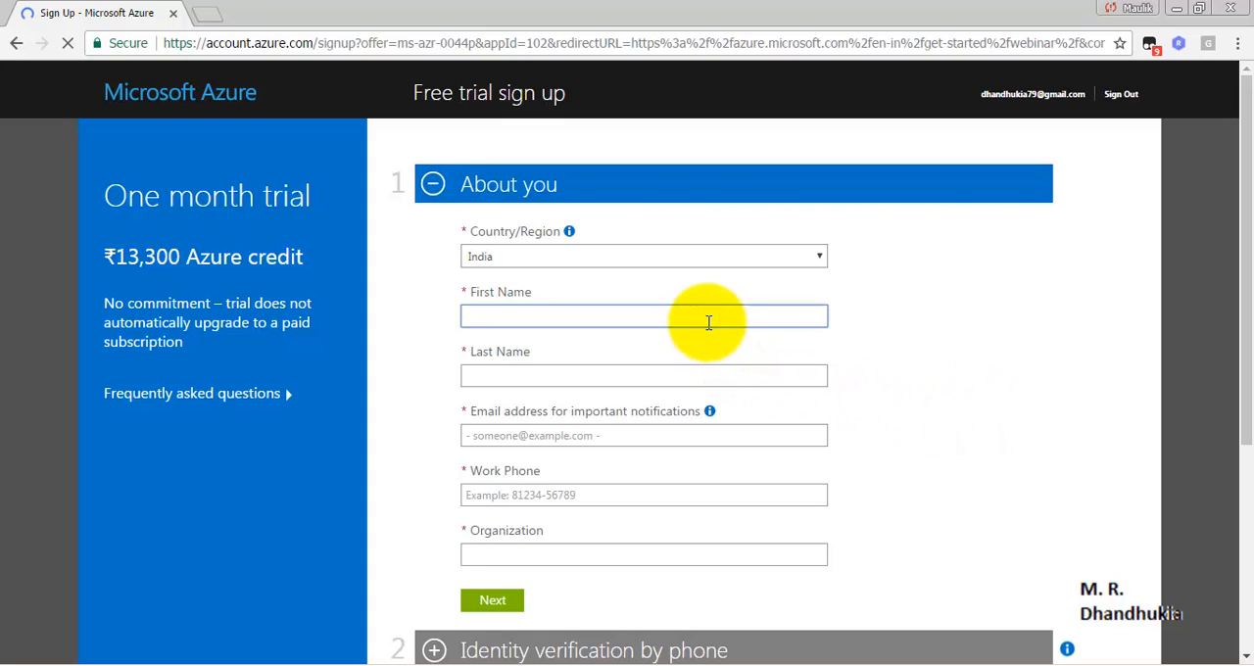
pyautogui.press('Tab')
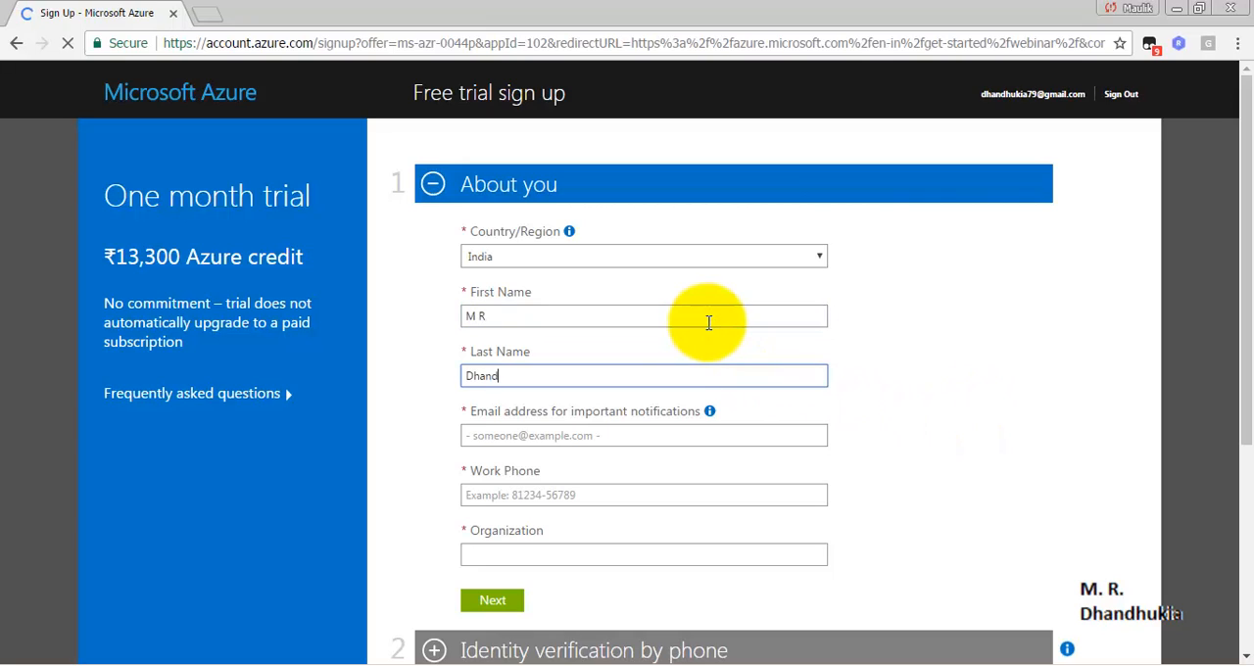
pyautogui.press('Tab')
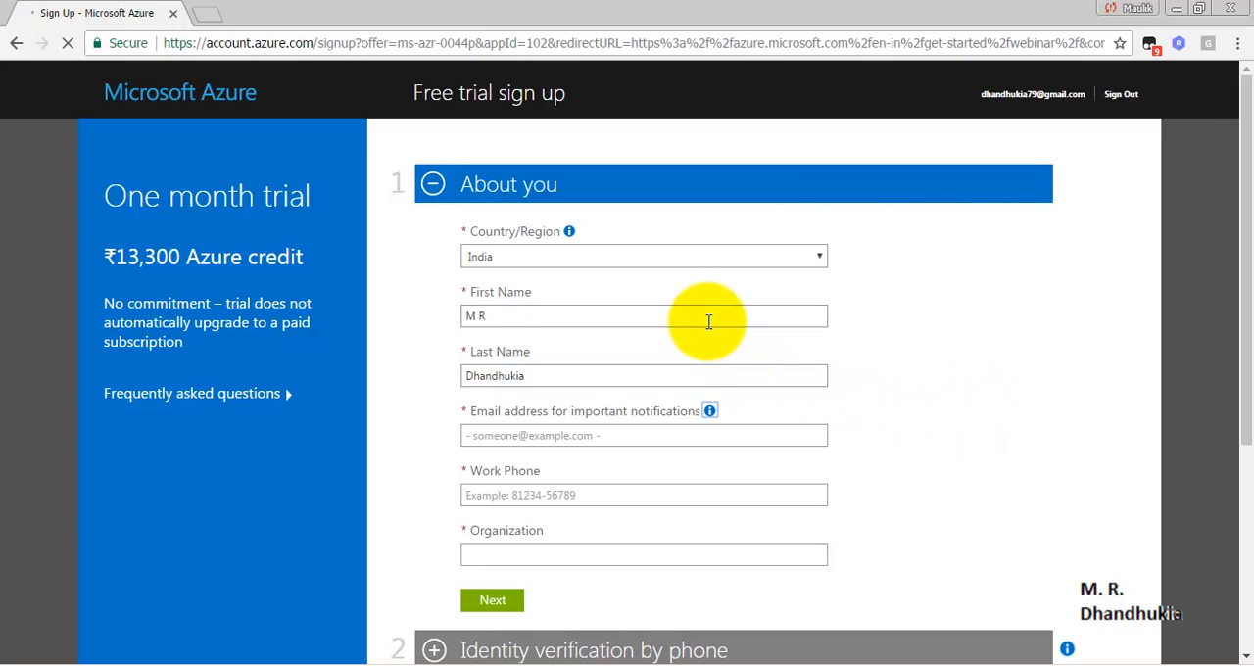
# Fill in the subscriber's e-mail address for important notifications
pyautogui.click(706, 441)
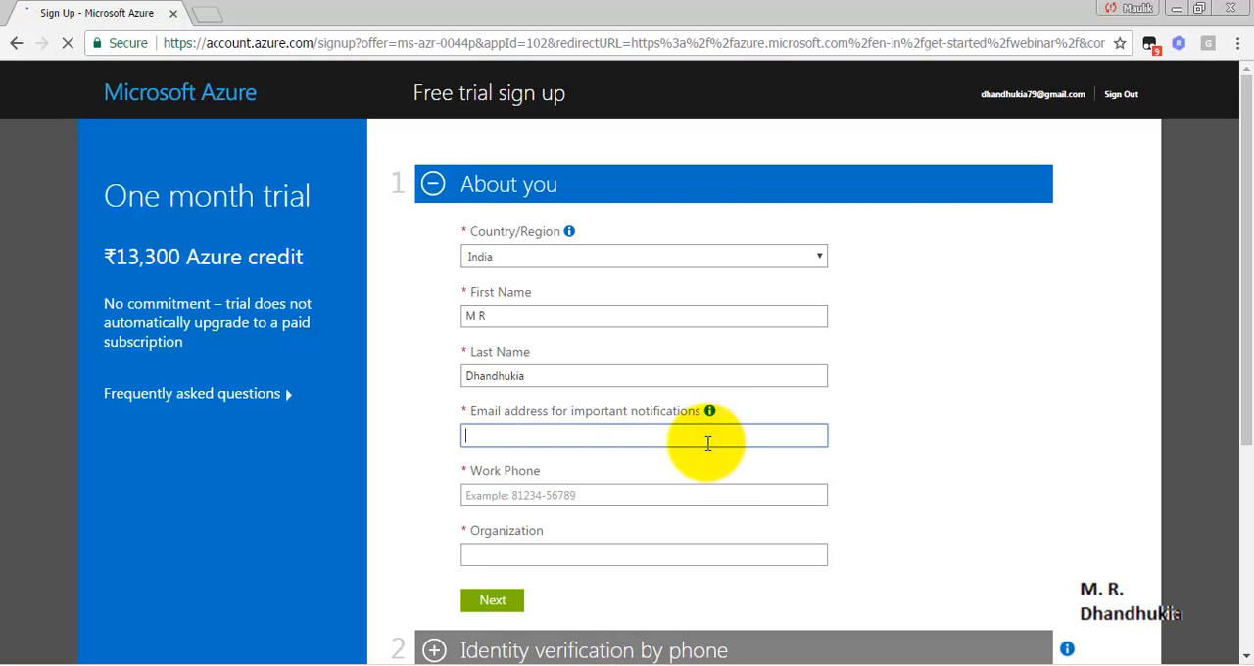
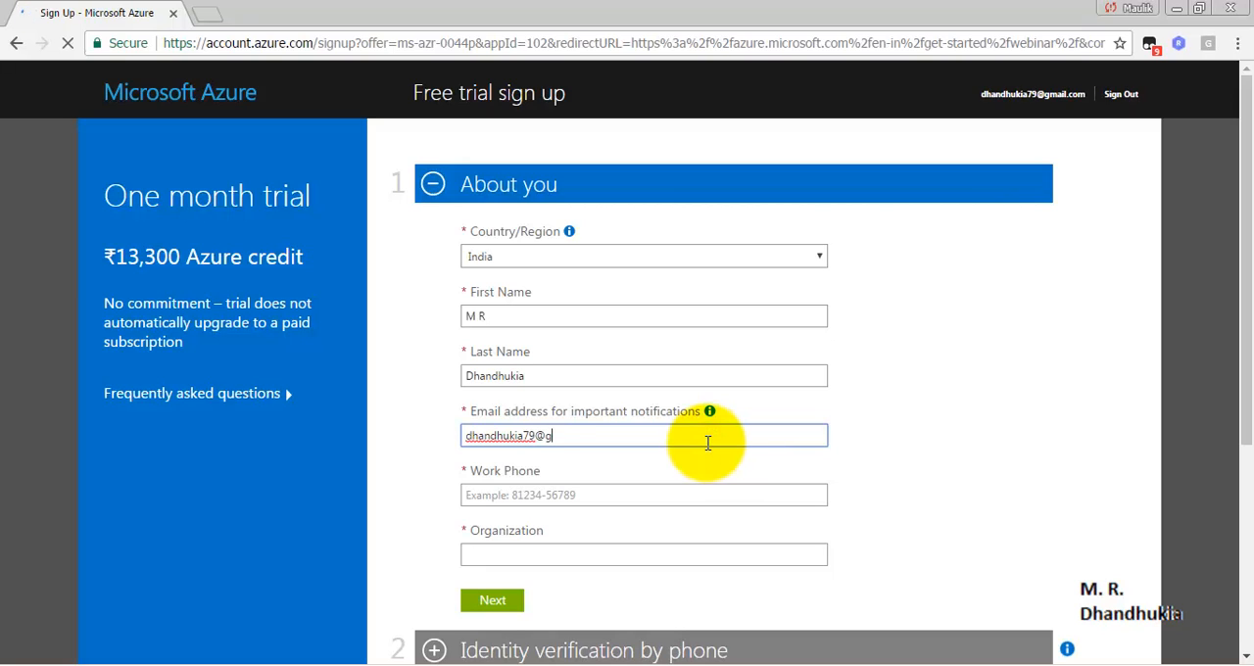
pyautogui.press('Tab')
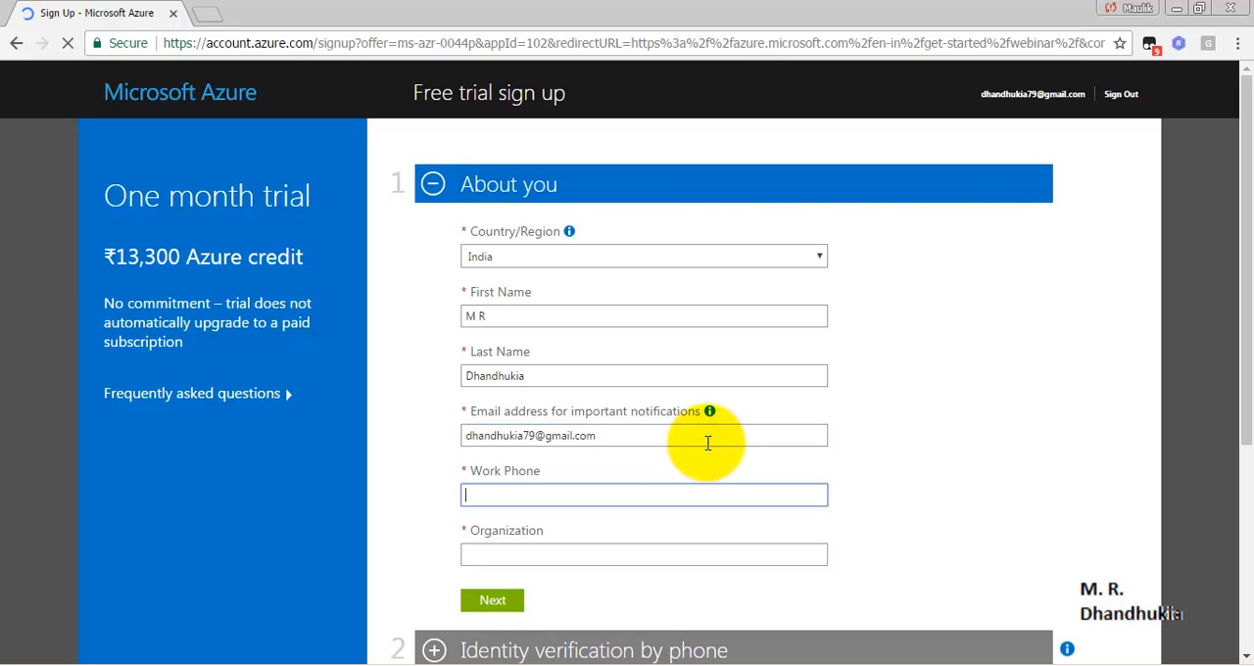
# Fill in the subscriber's work phone number
pyautogui.press('Tab')
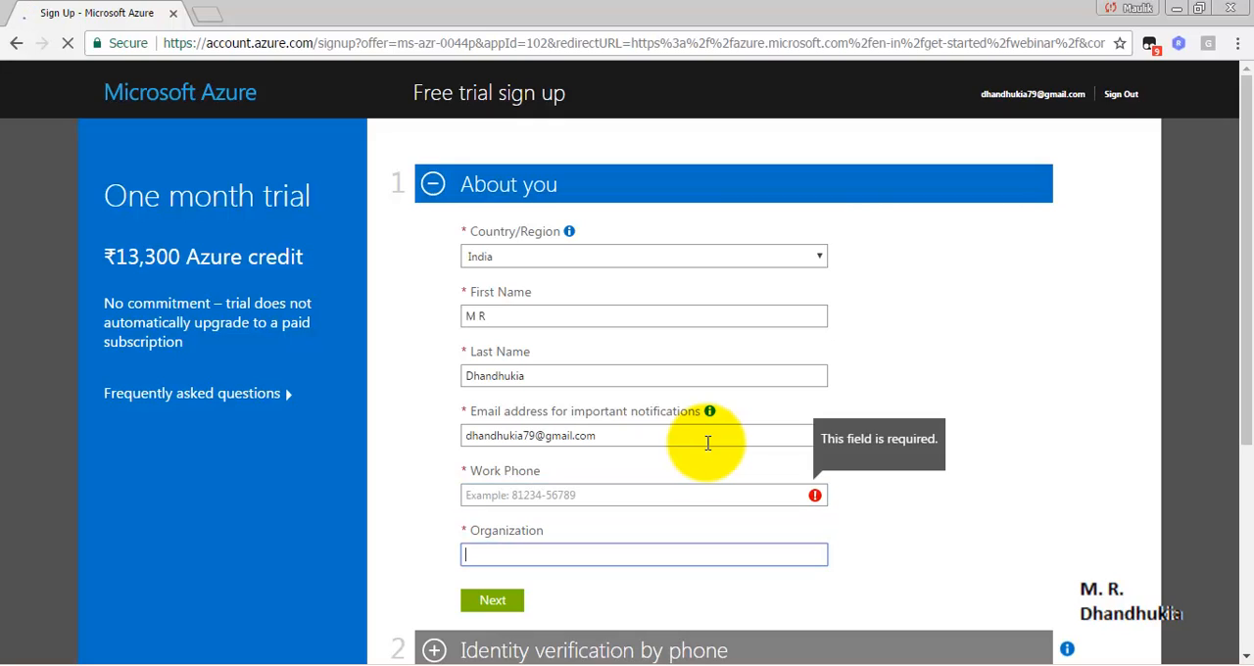
pyautogui.click(677, 493)
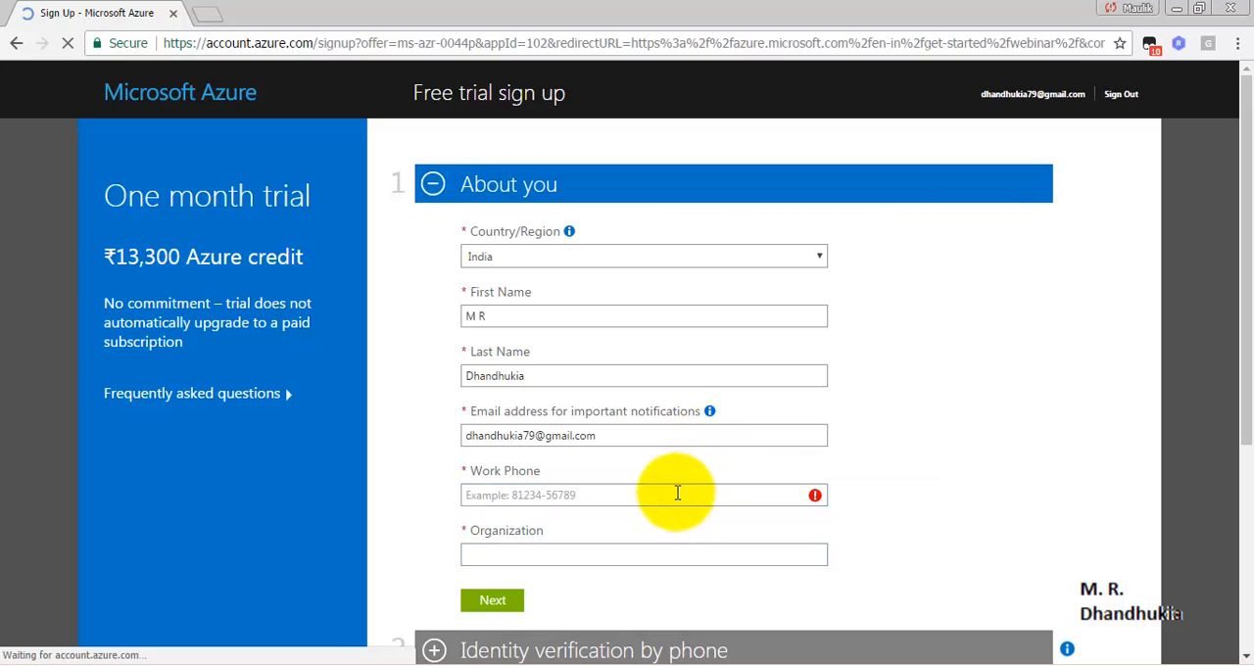
pyautogui.click(677, 493)
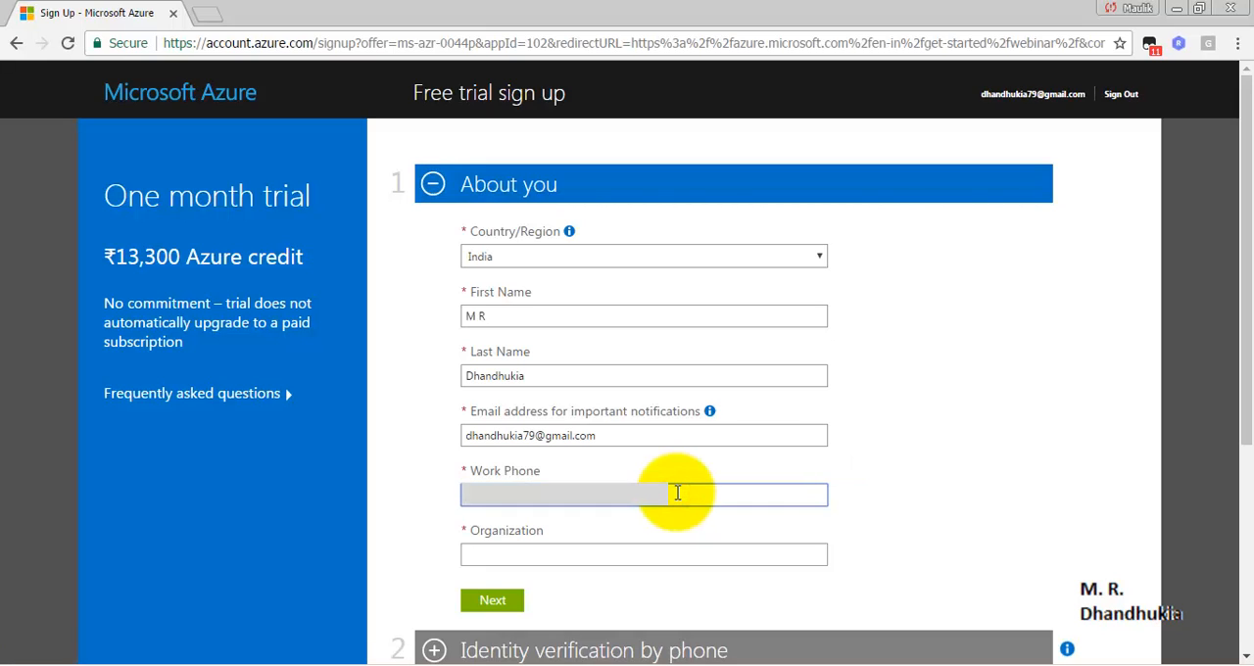
pyautogui.press('Tab')
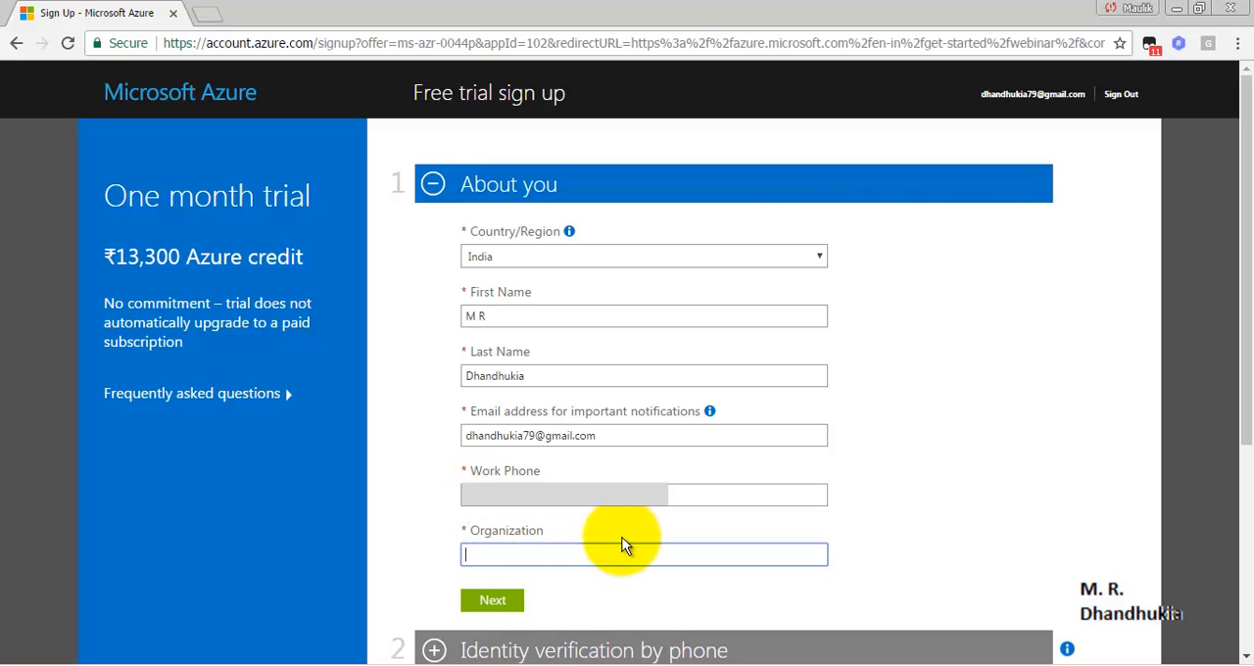
# Set the organization to Variance Infotech and continue to the identity verification by phone
pyautogui.write('Variance Infotech')
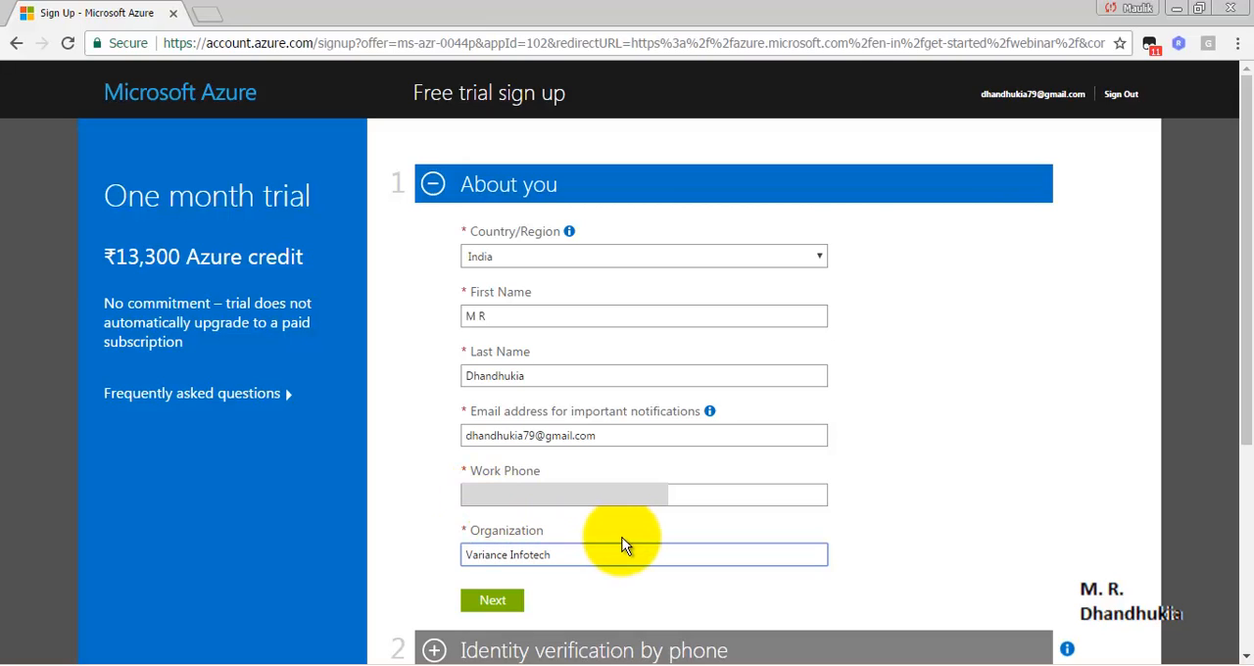
pyautogui.click(504, 603)
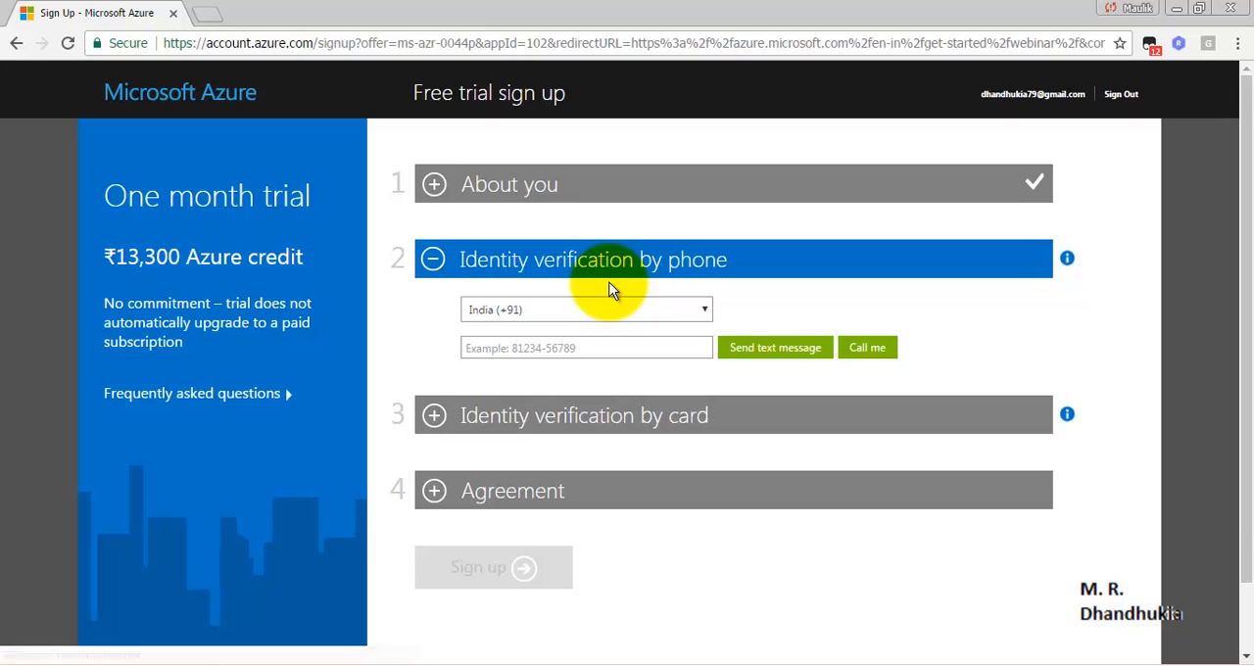
# Request a text message to the subscriber's phone number under India (+91) and verify the received verification code
pyautogui.click(651, 350)
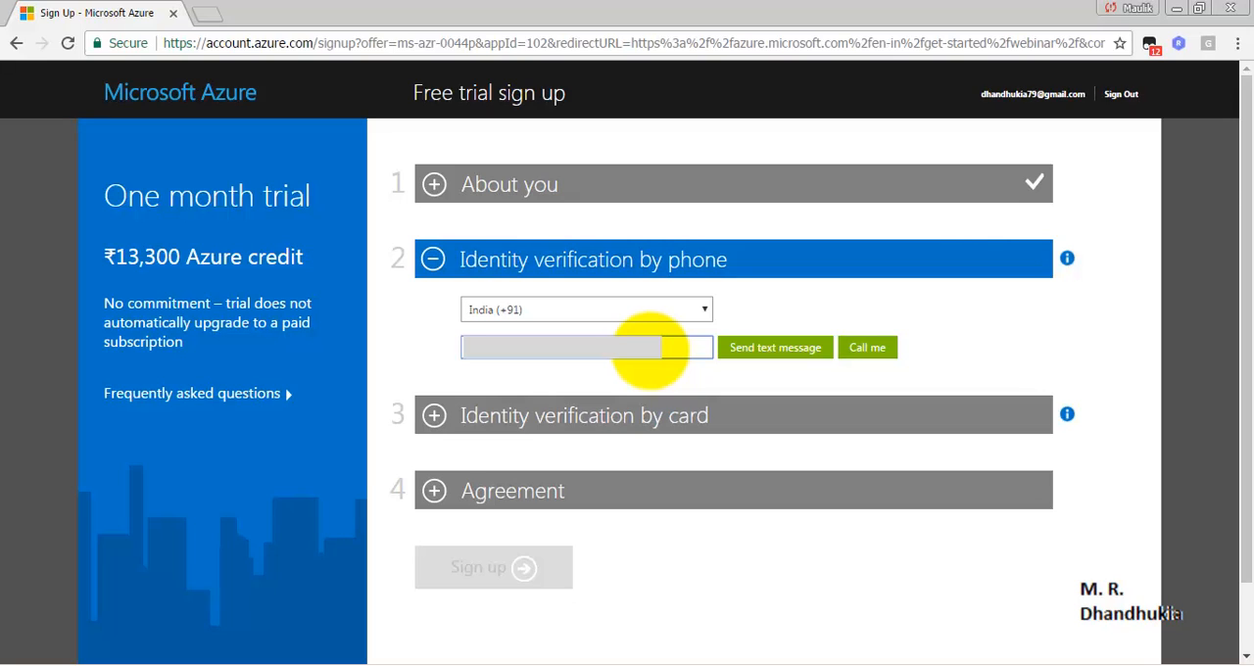
pyautogui.click(745, 352)
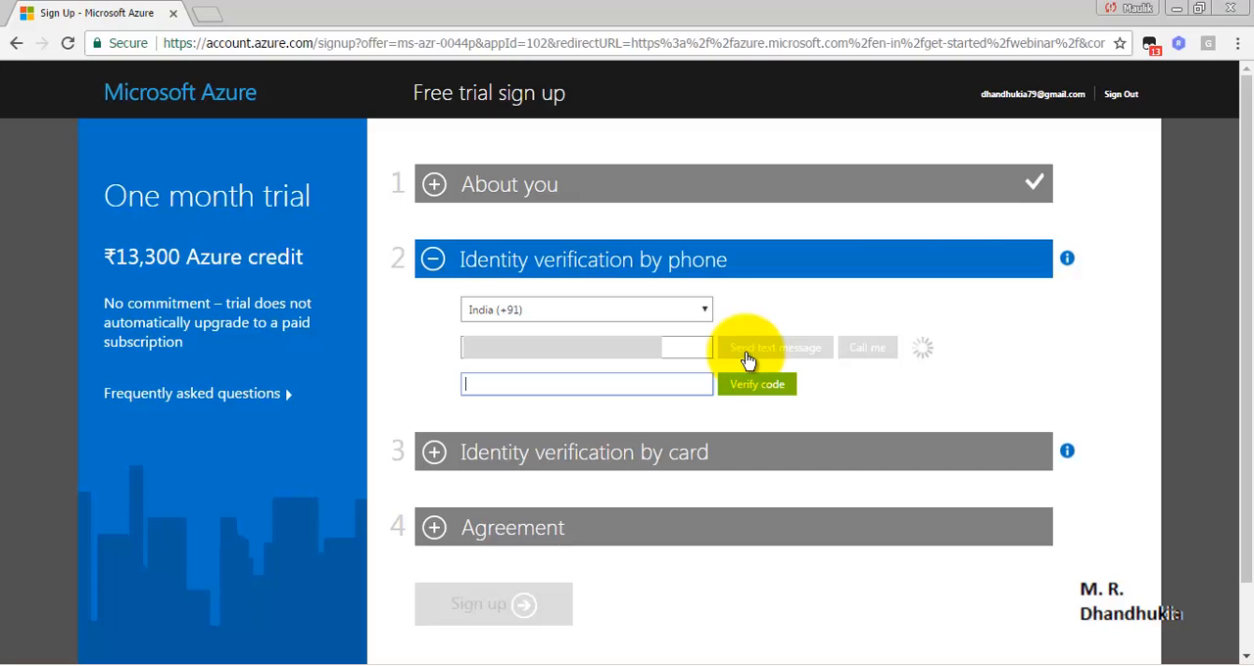
pyautogui.click(774, 396)
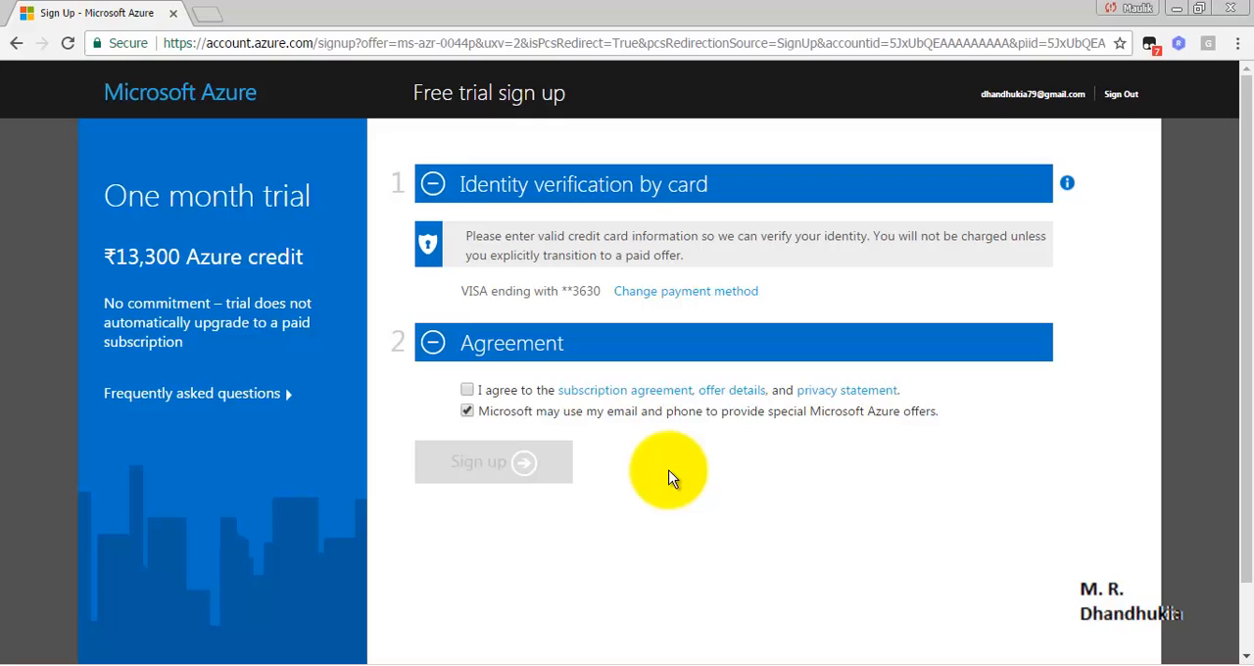
# Agree to the subscription terms and sign up for the trial, then enter the Azure portal without taking the tour
pyautogui.click(467, 390)
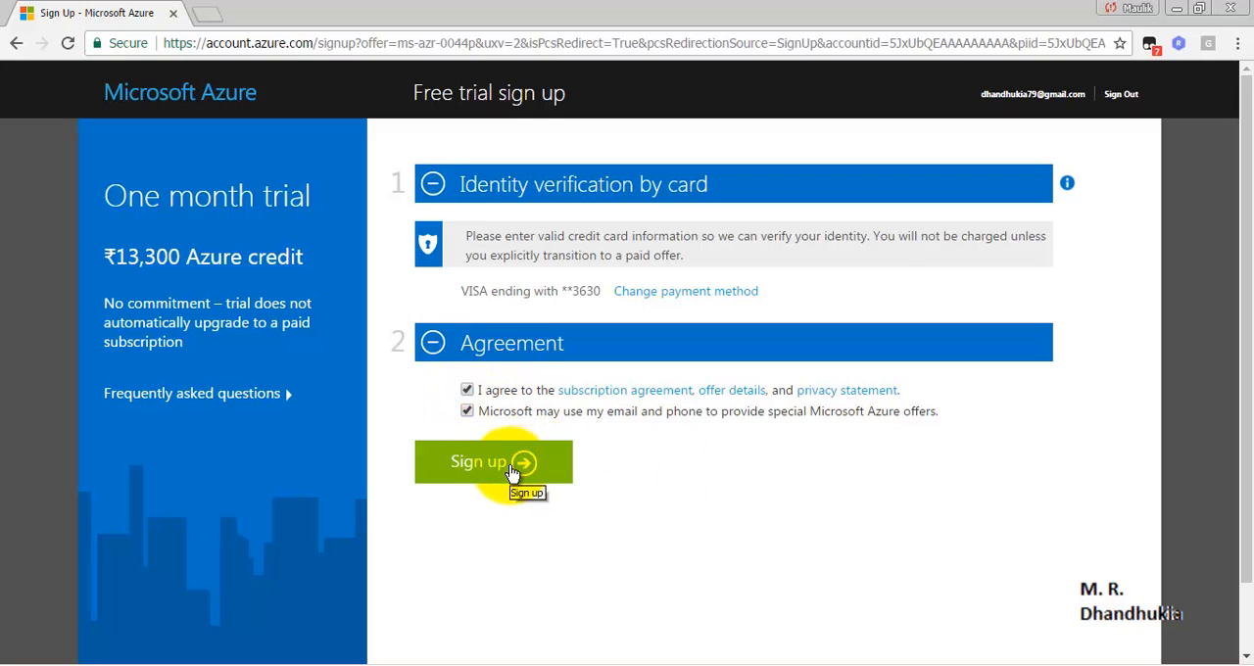
pyautogui.click(511, 473)
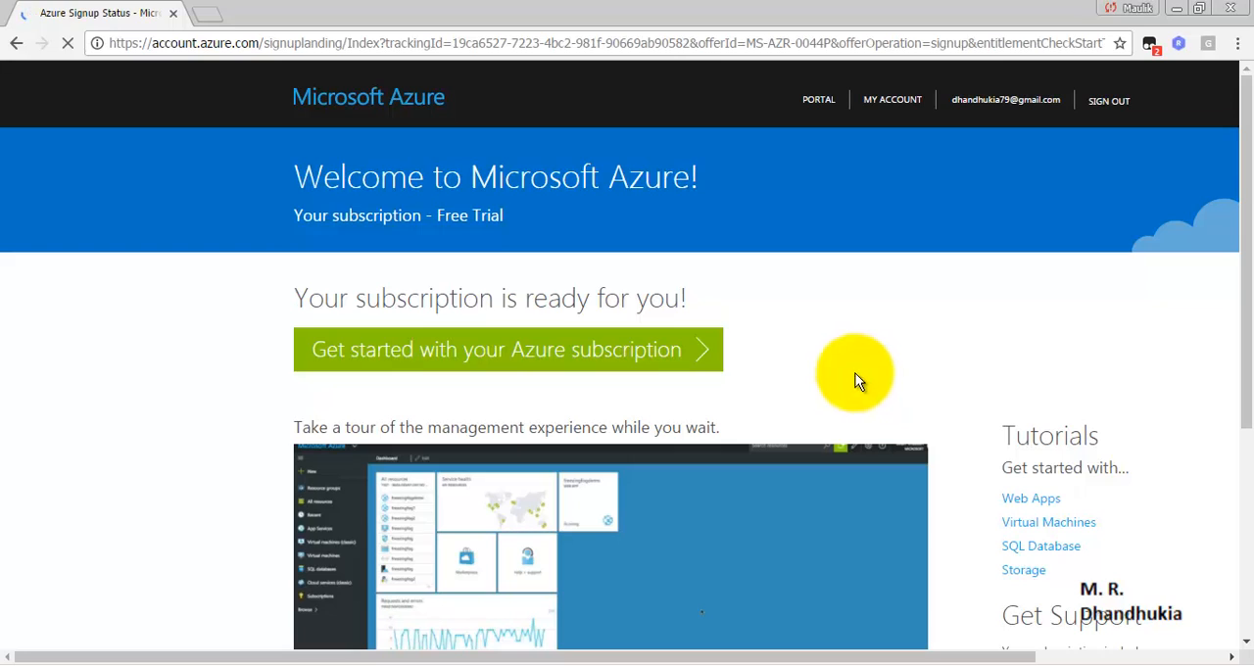
pyautogui.click(560, 355)
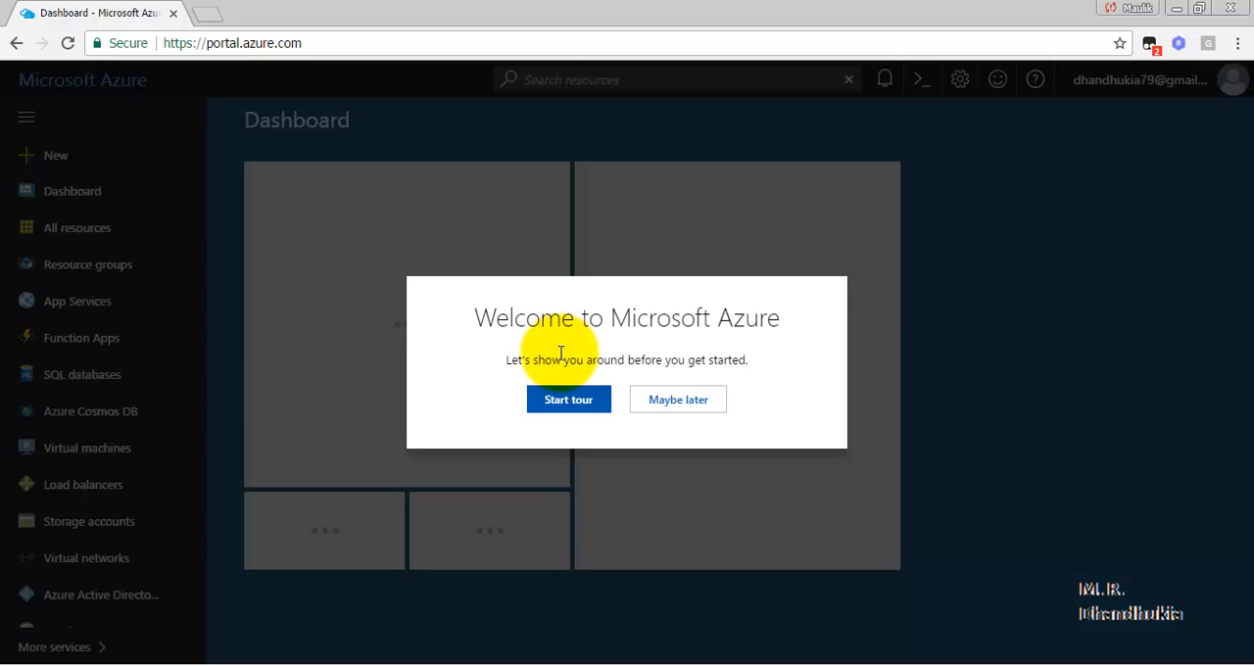
pyautogui.click(684, 407)
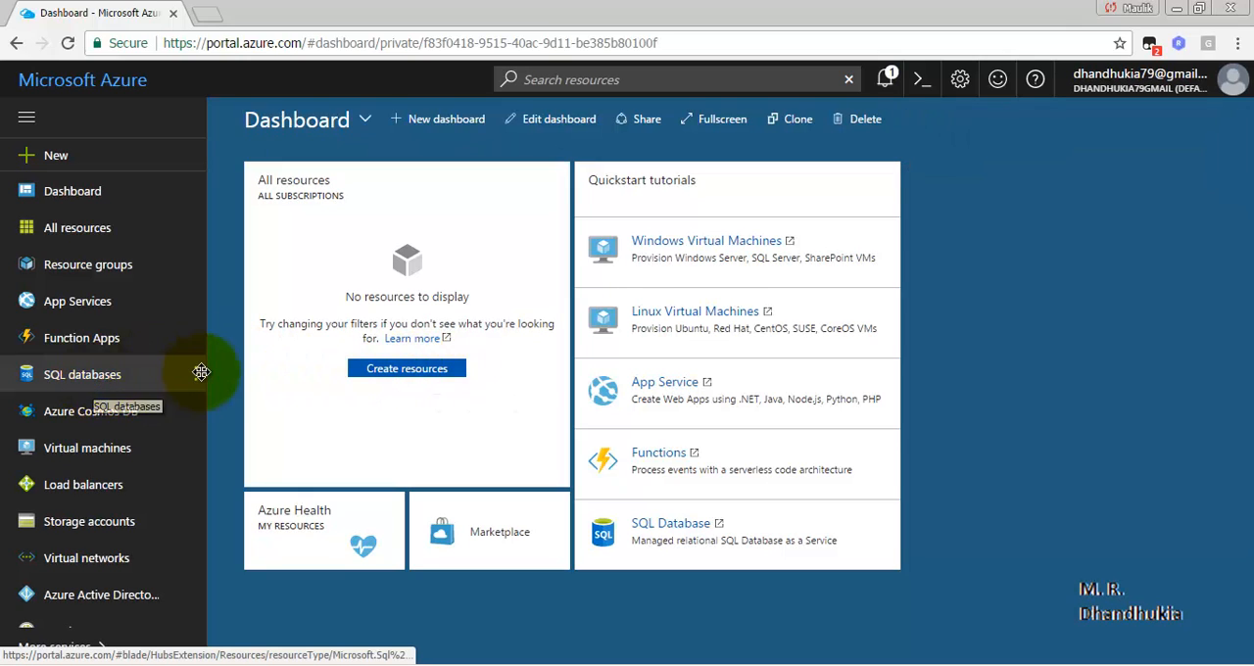
# Start creating a new SQL database from the SQL databases list and name it SQLAZUREDB
pyautogui.click(84, 386)
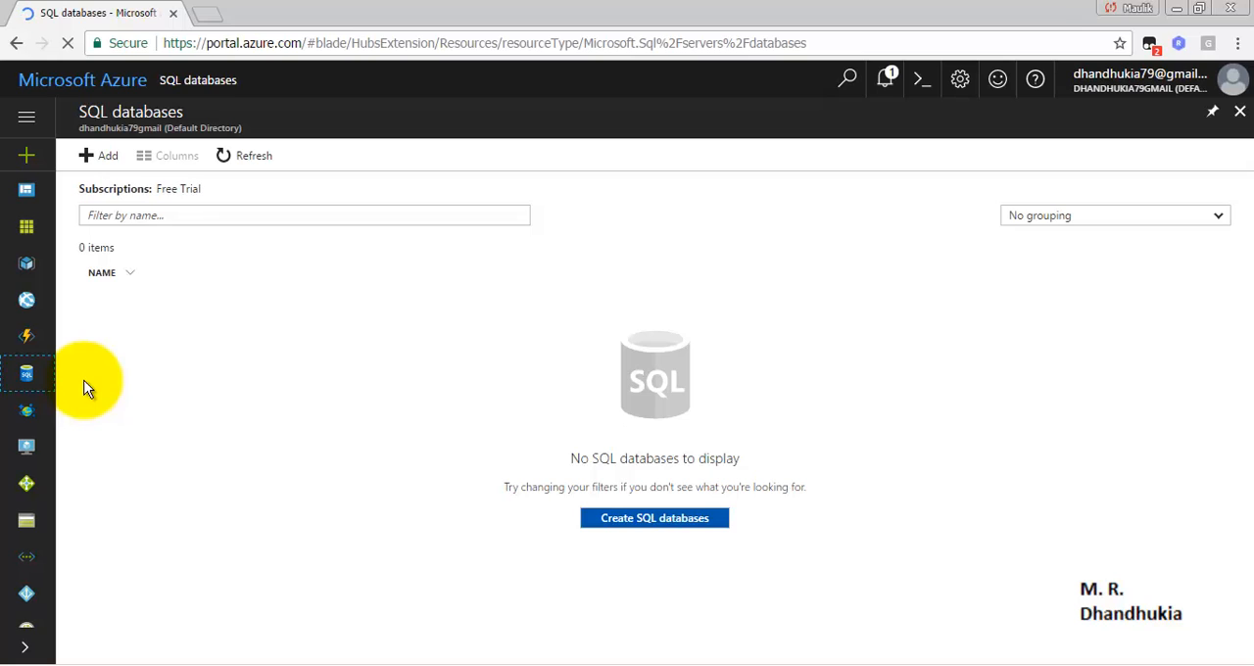
pyautogui.click(666, 526)
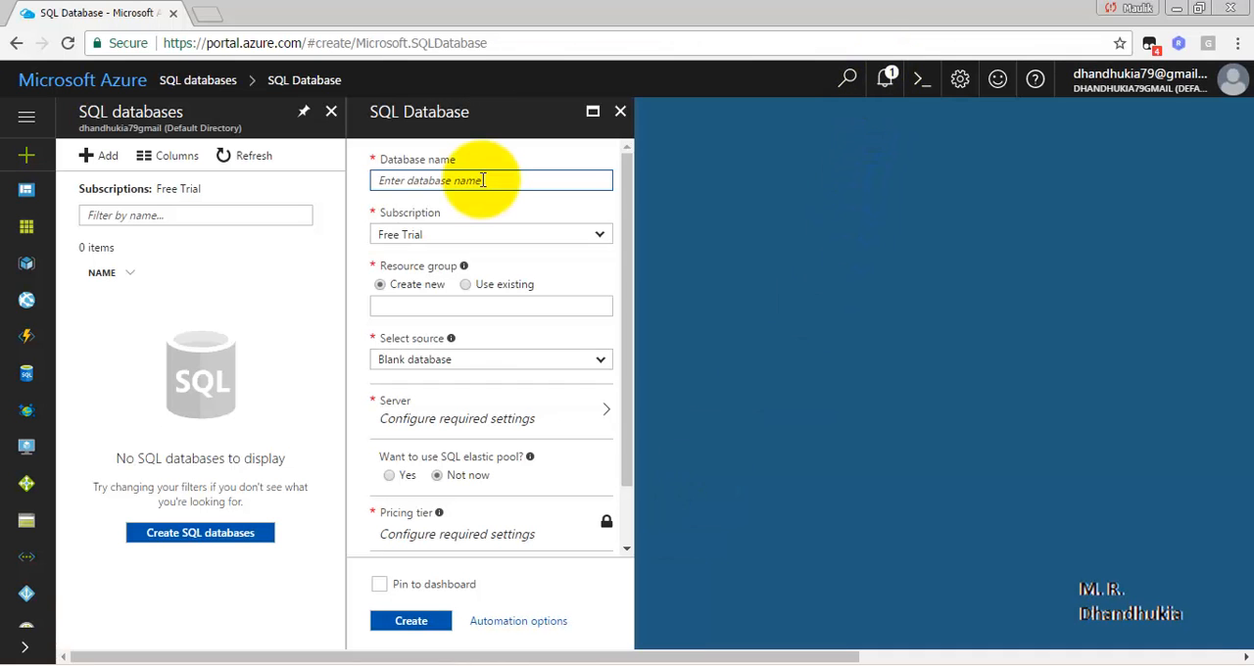
pyautogui.write('A')
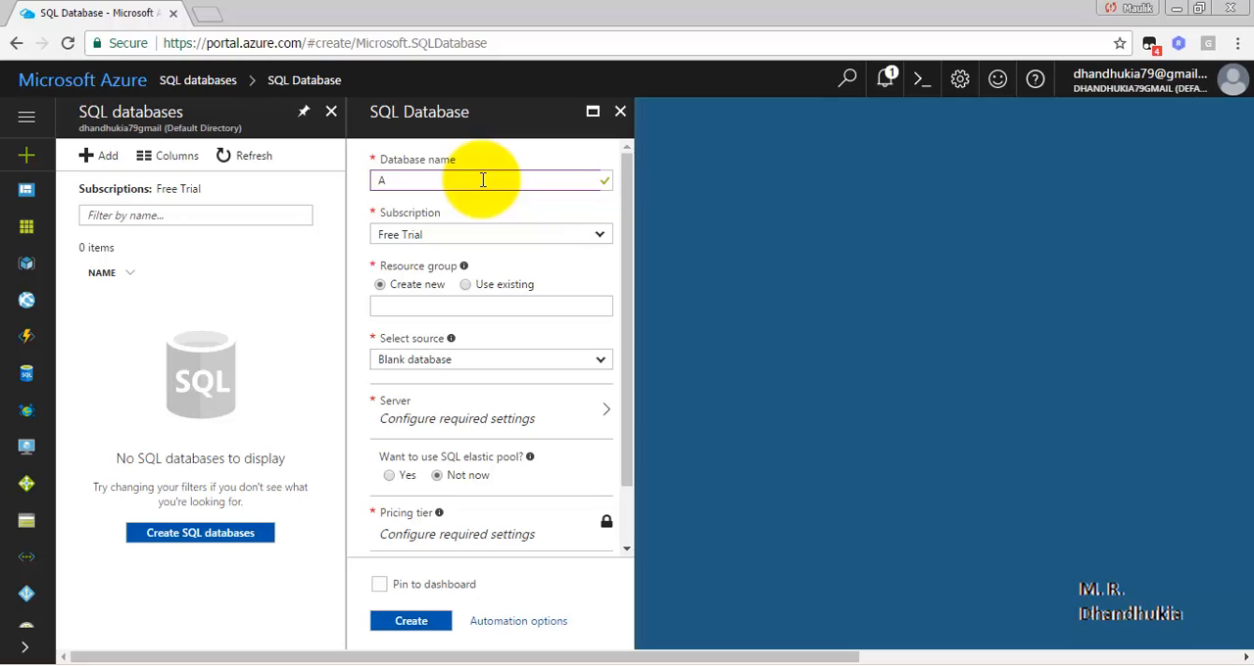
pyautogui.write('S')
pyautogui.press('BackSpace')
pyautogui.press('BackSpace')
pyautogui.write('SQLAZUREDB1')
pyautogui.press('BackSpace')
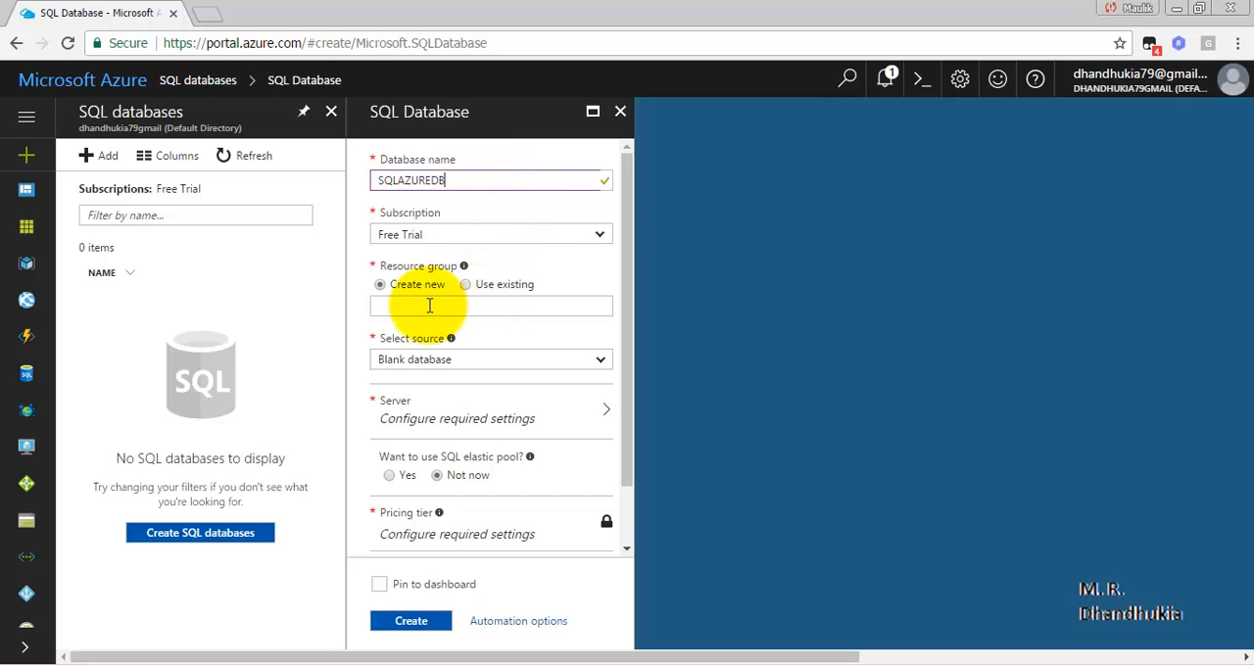
pyautogui.press('Tab')
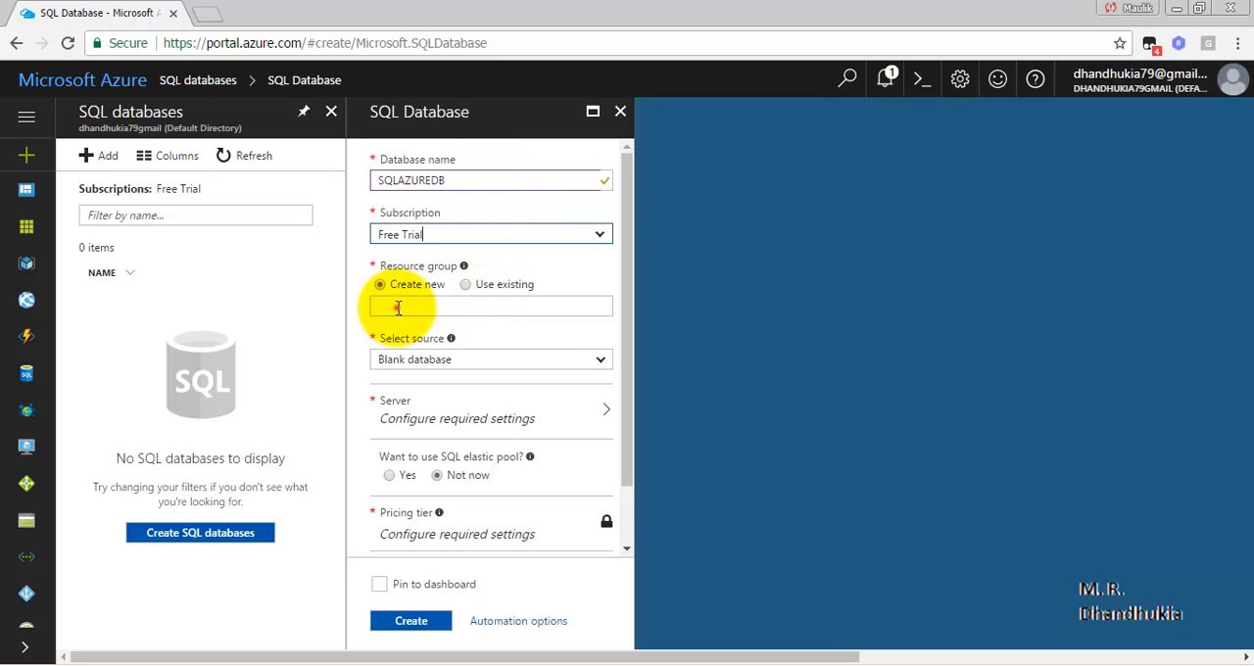
# Enter RESOURCEGRP1 as the new resource group and choose Sample (AdventureWorksLT) as the database source
pyautogui.click(398, 309)
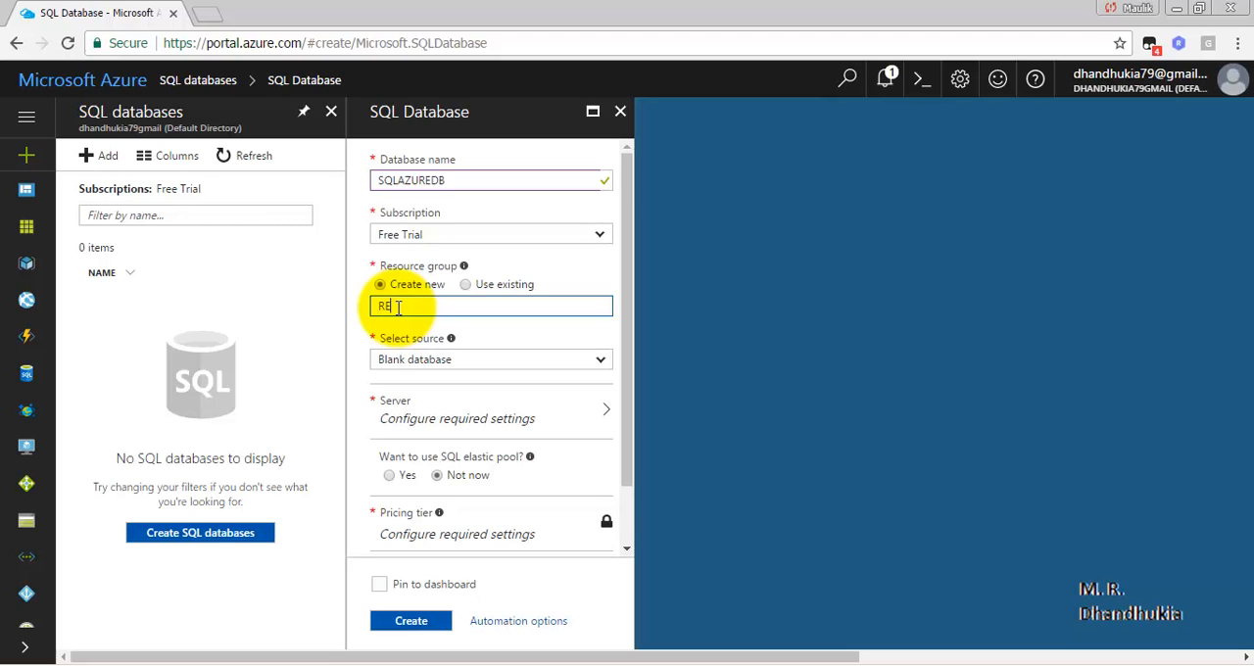
pyautogui.write('RESOURCEGRP1')
pyautogui.click(496, 362)
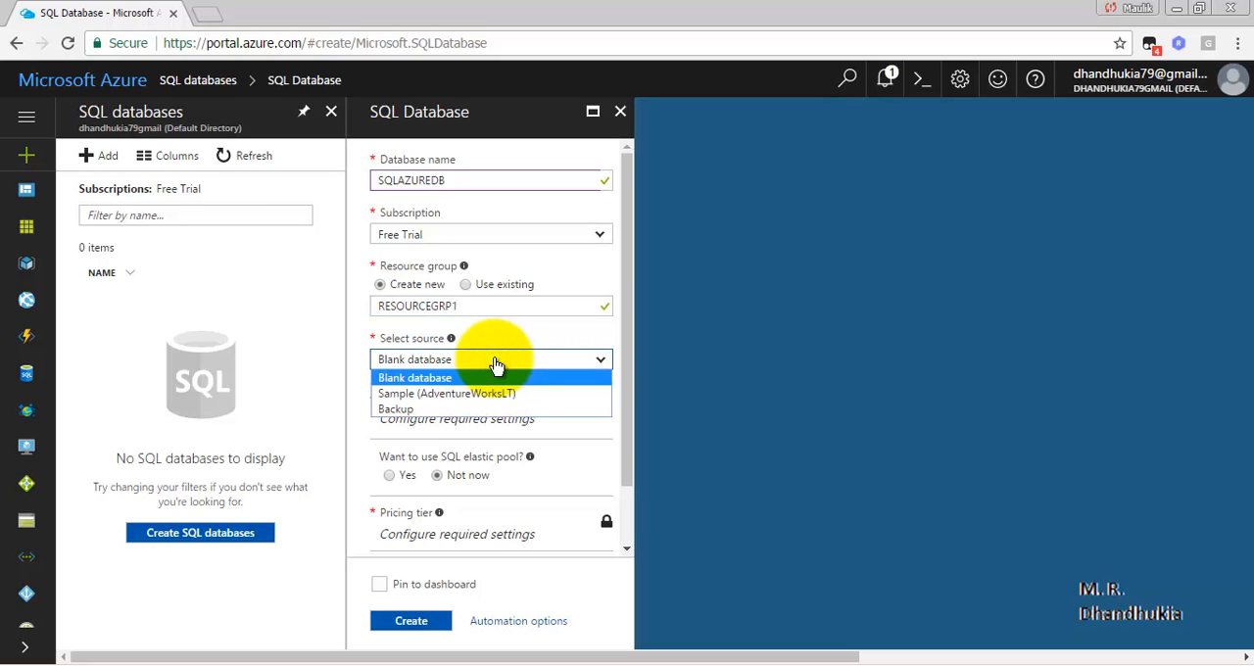
pyautogui.click(489, 394)
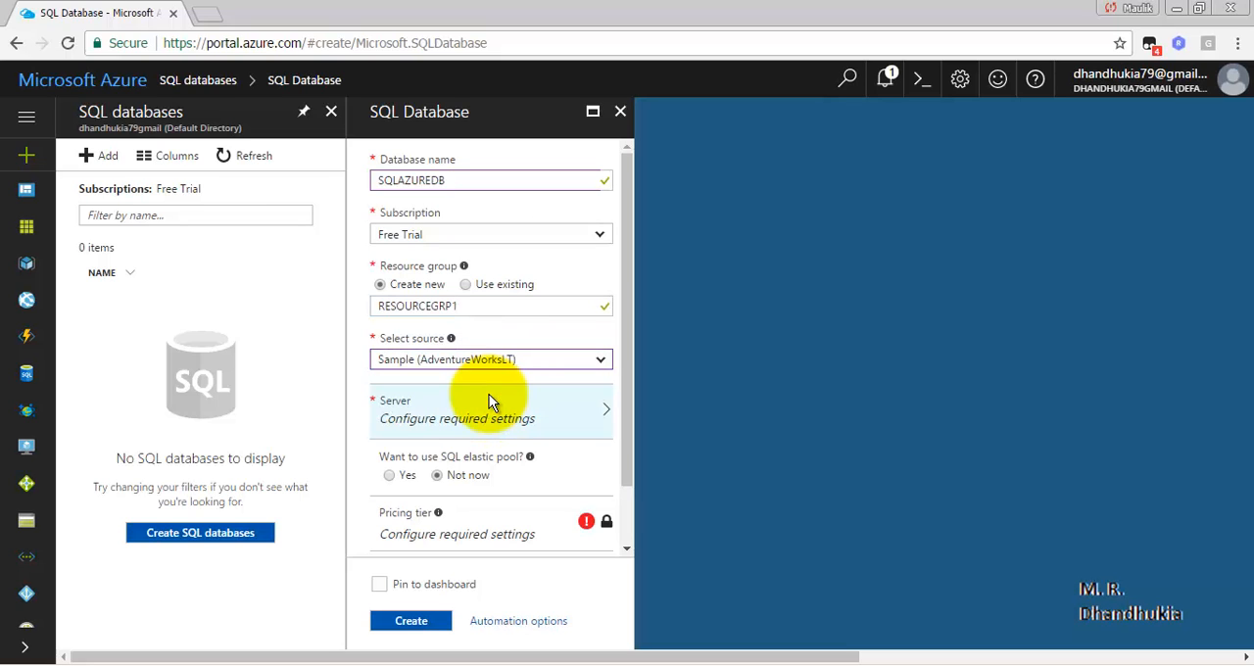
# Open the server settings and name the new server "sqlazure" followed by the owner's initials and surname, all in lowercase
pyautogui.scroll(-2, 577, 451)
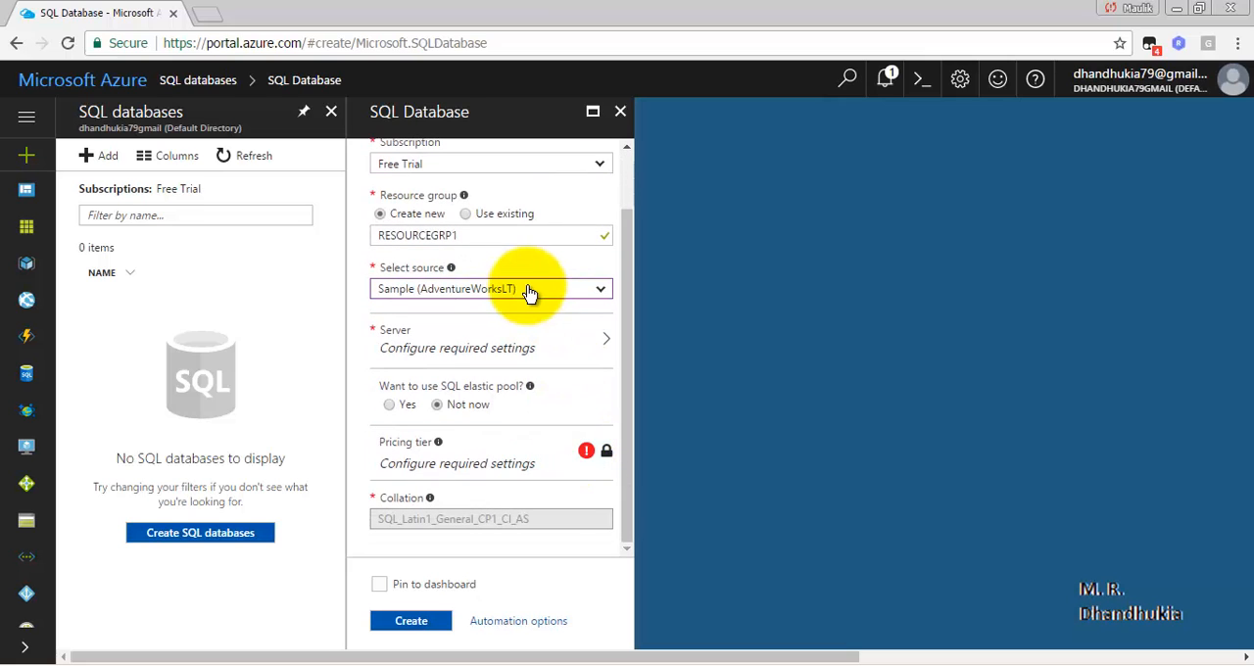
pyautogui.click(565, 355)
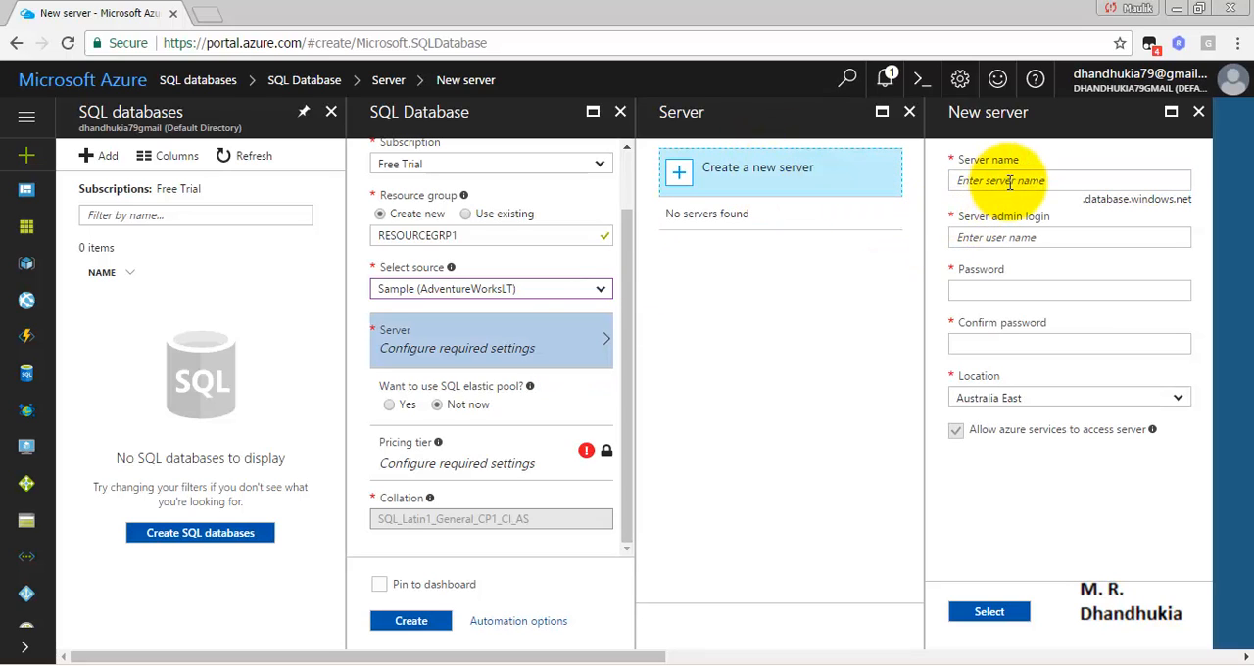
pyautogui.click(1009, 184)
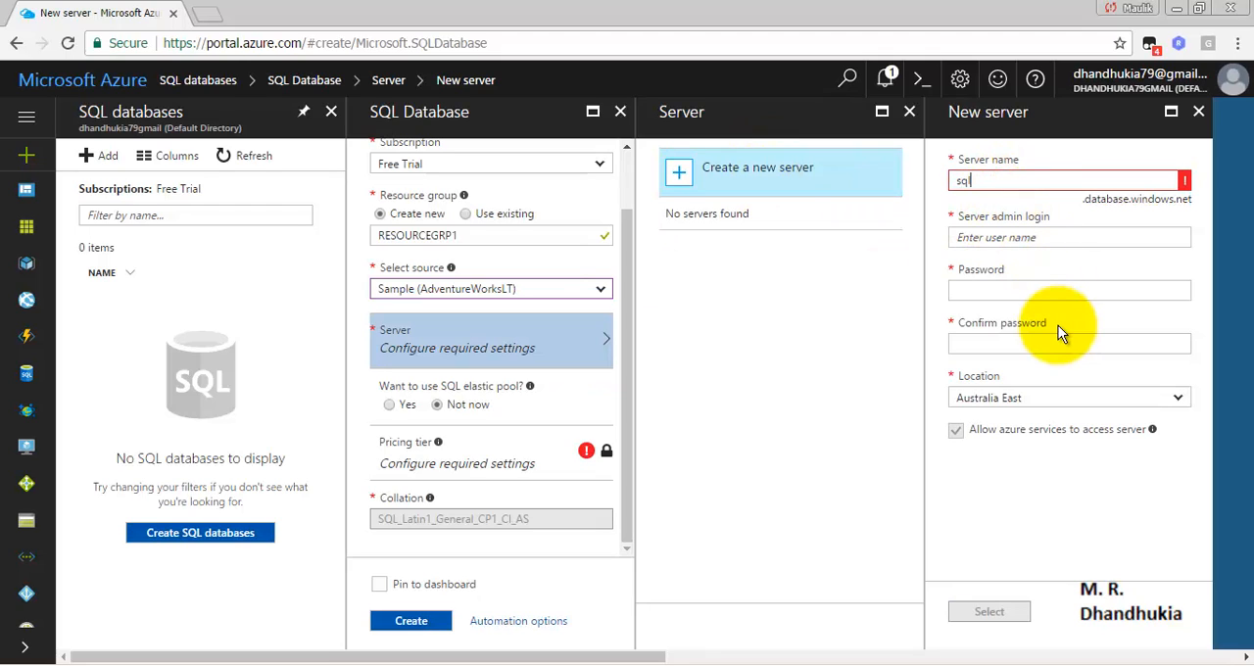
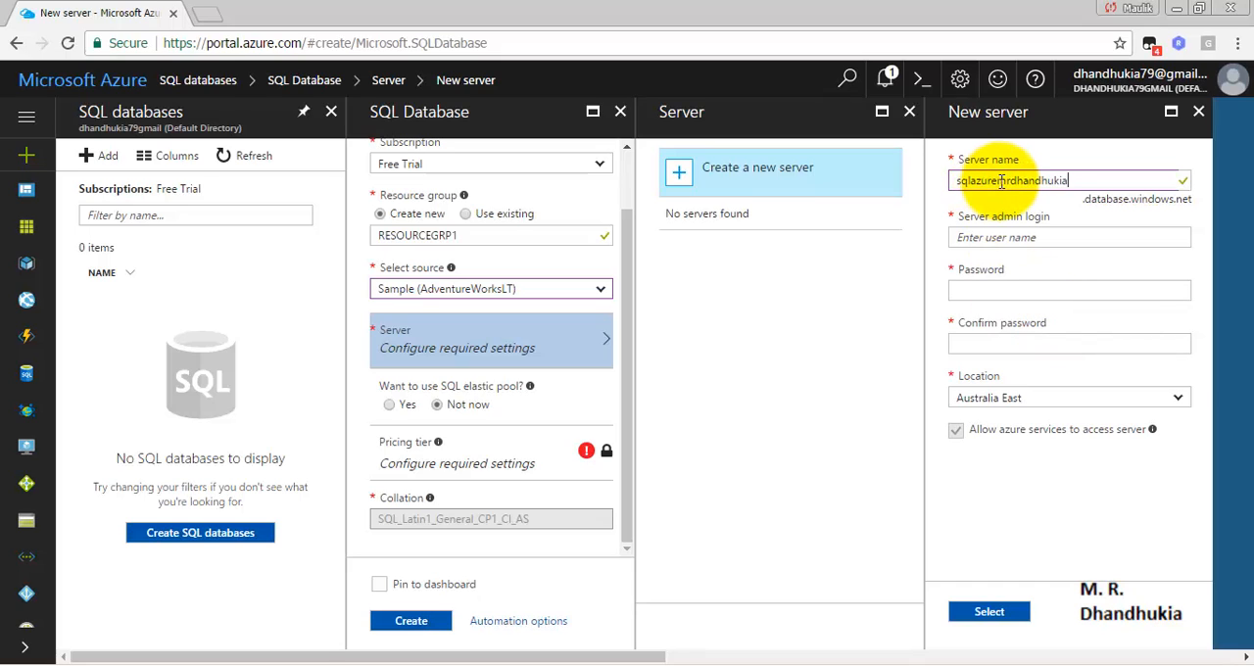
pyautogui.moveTo(996, 181); pyautogui.dragTo(1010, 182)
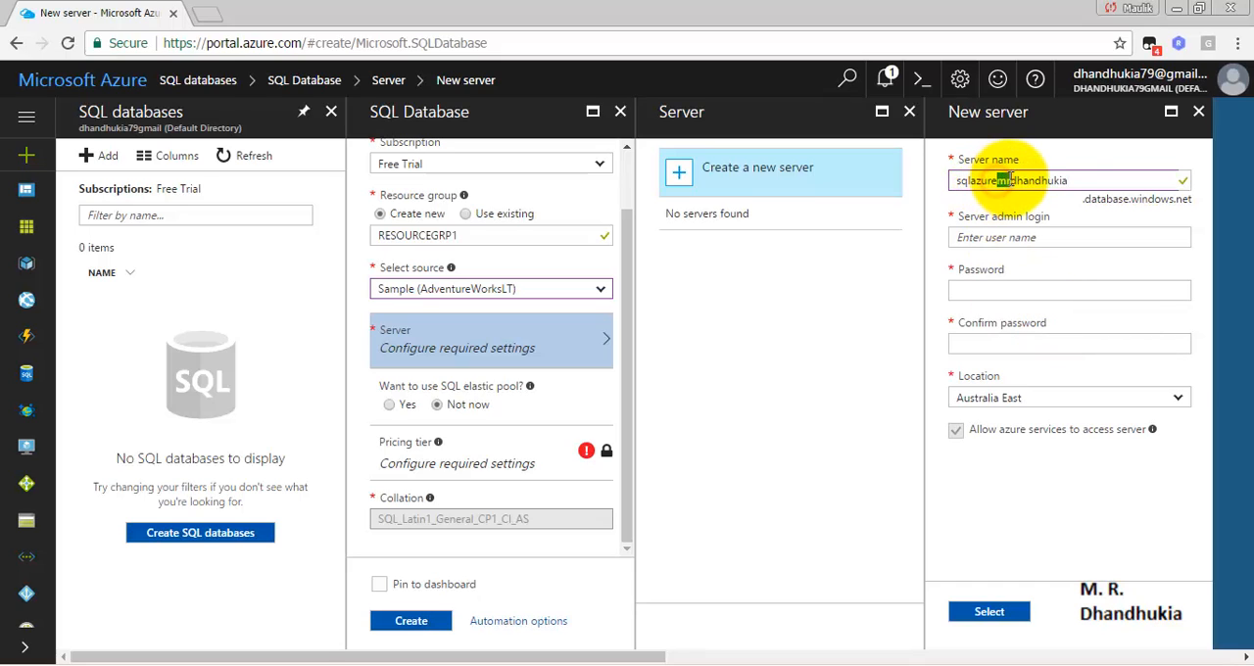
# Set the server admin login to the owner's initials and surname in lowercase
pyautogui.click(1034, 237)
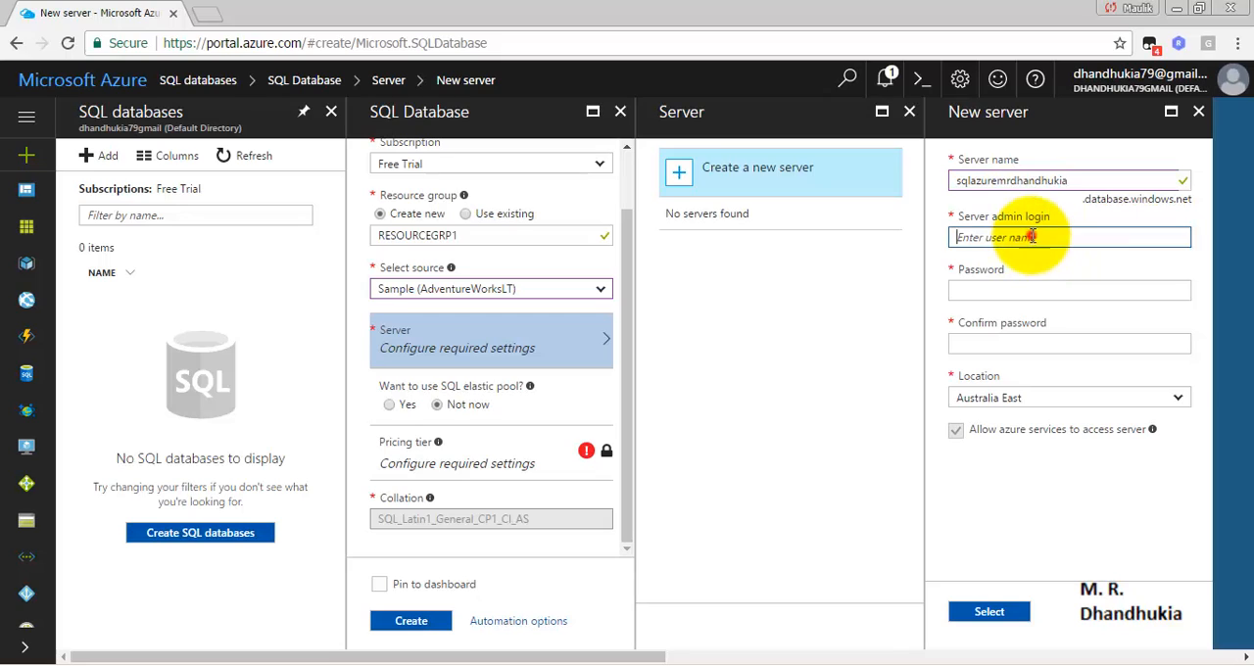
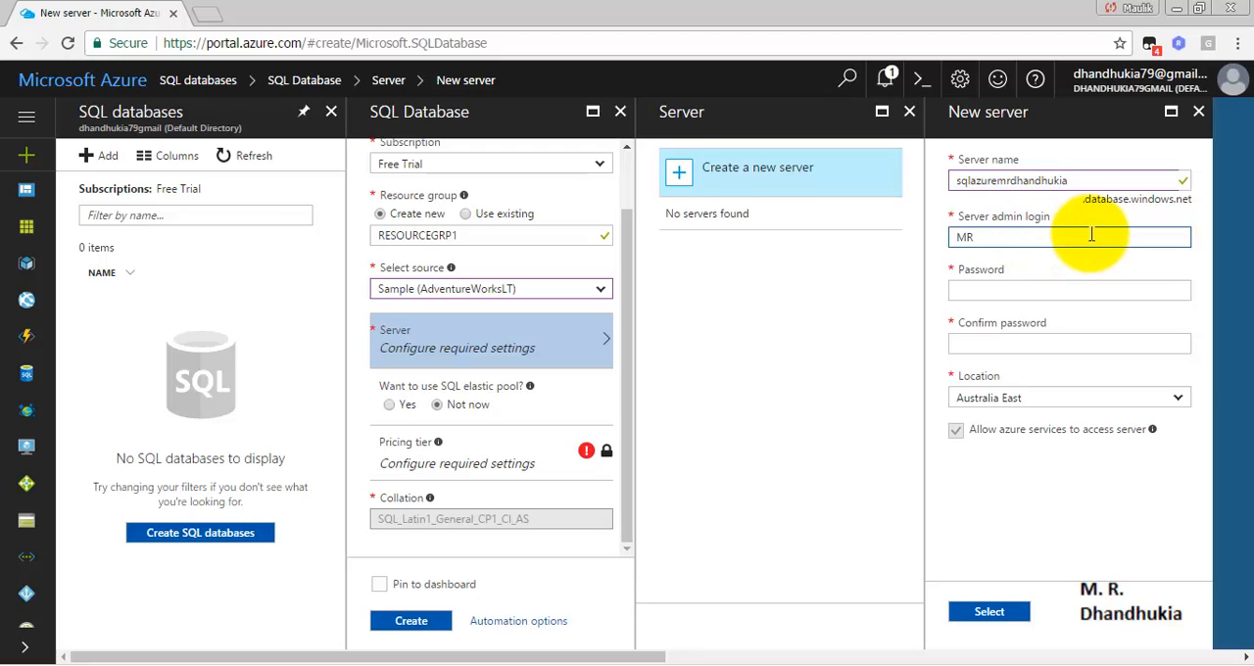
pyautogui.press('Tab')
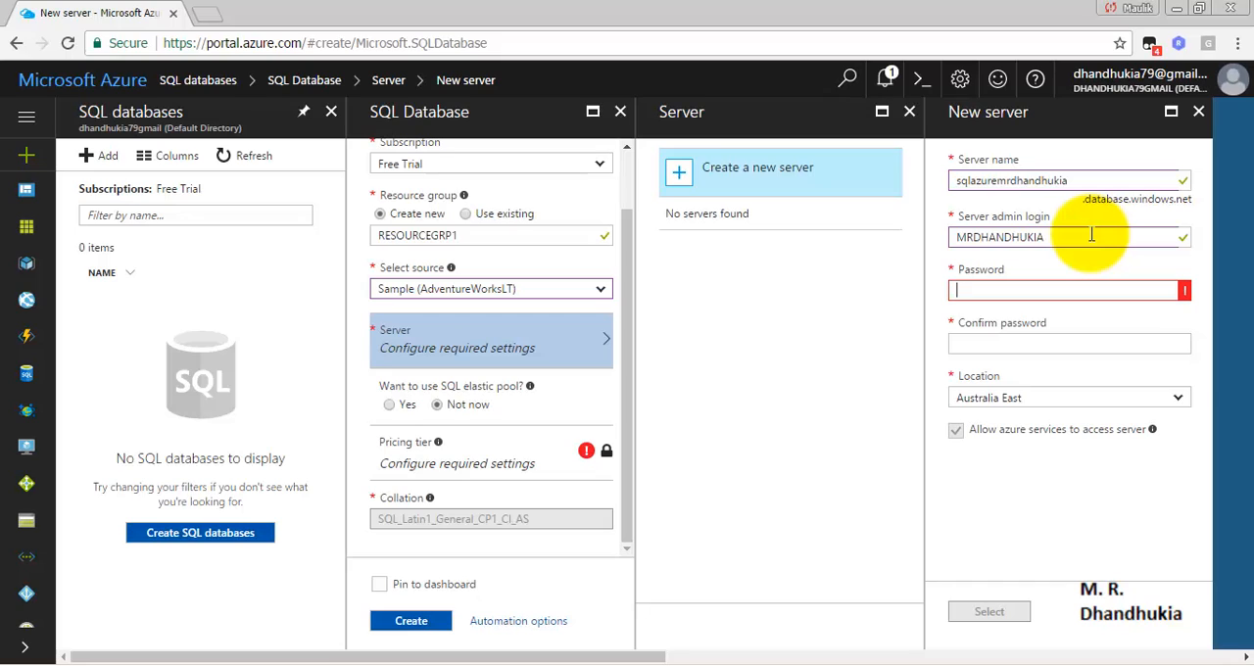
pyautogui.moveTo(1091, 235); pyautogui.dragTo(938, 224)
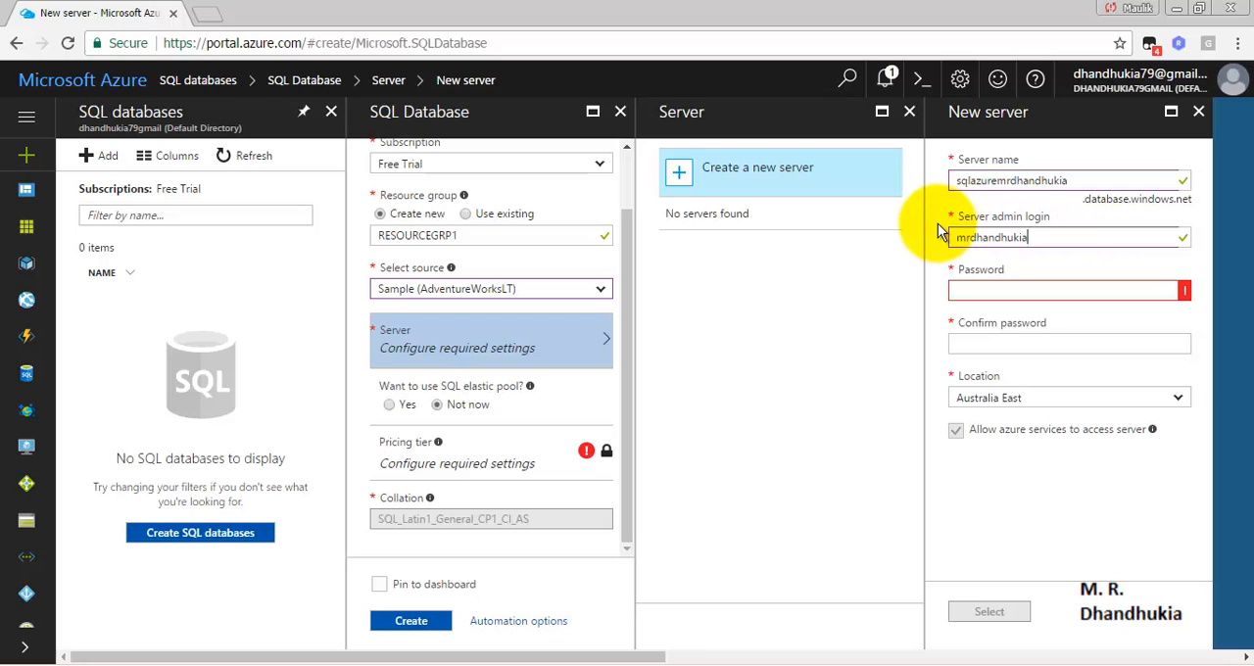
pyautogui.press('Tab')
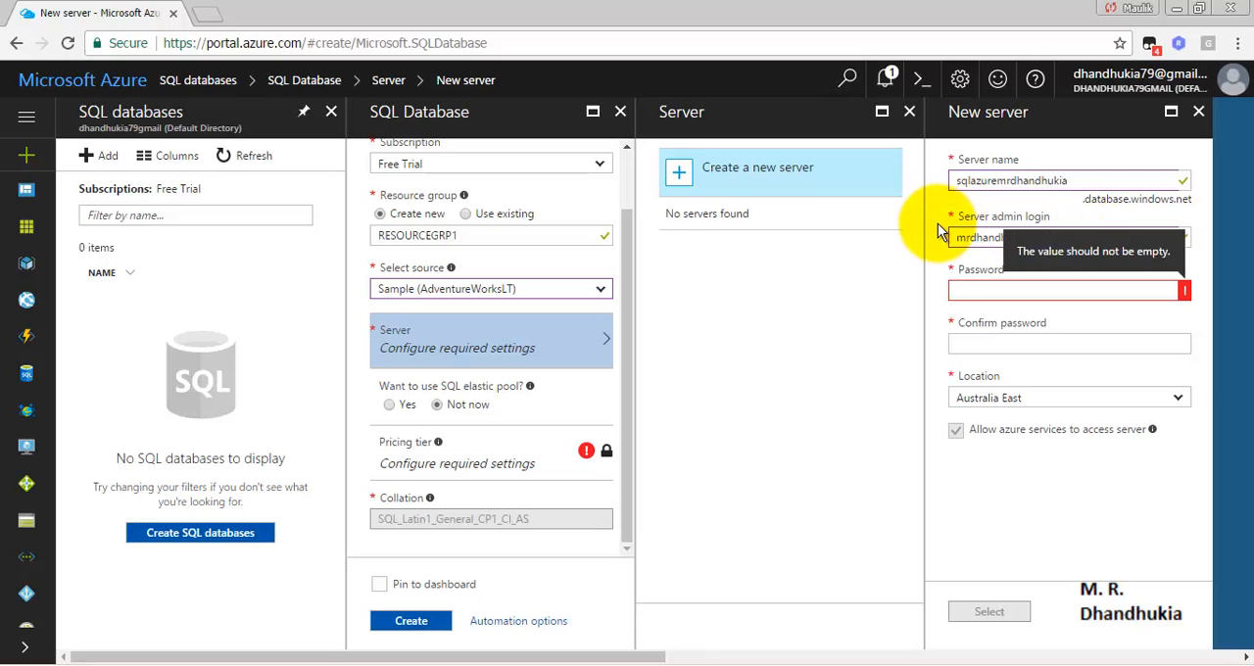
# Enter the server admin password and repeat it in the confirmation field
pyautogui.write('•••••••••')
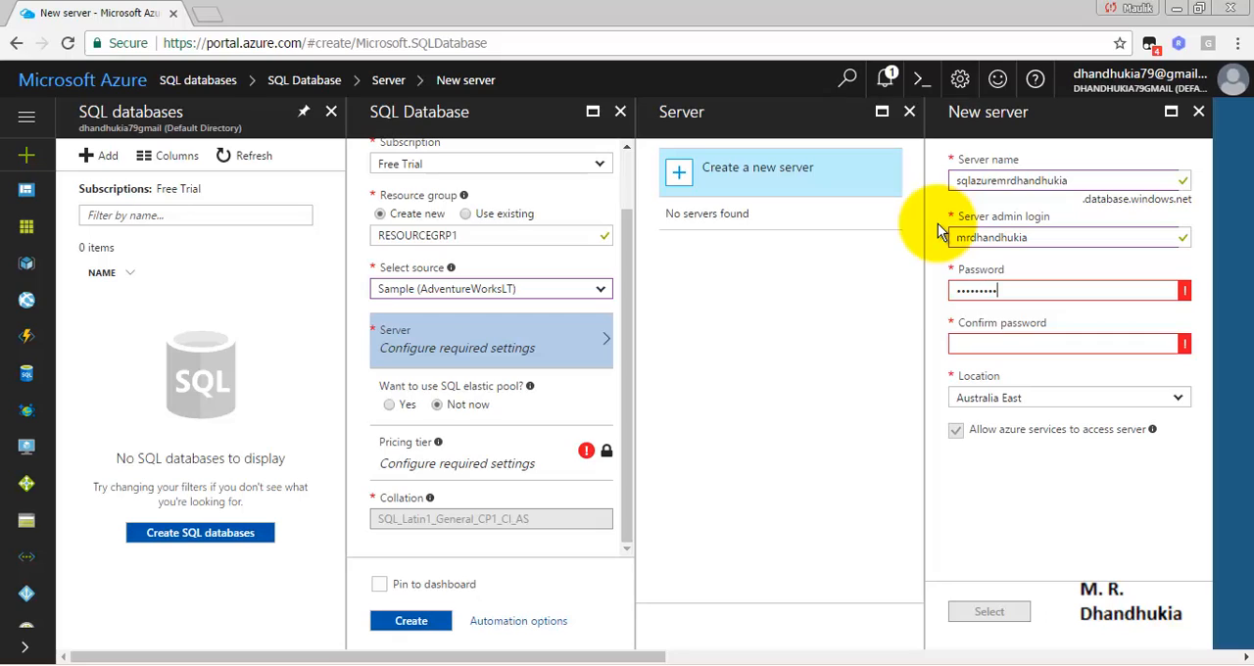
pyautogui.press('Tab')
pyautogui.write('••••••••')
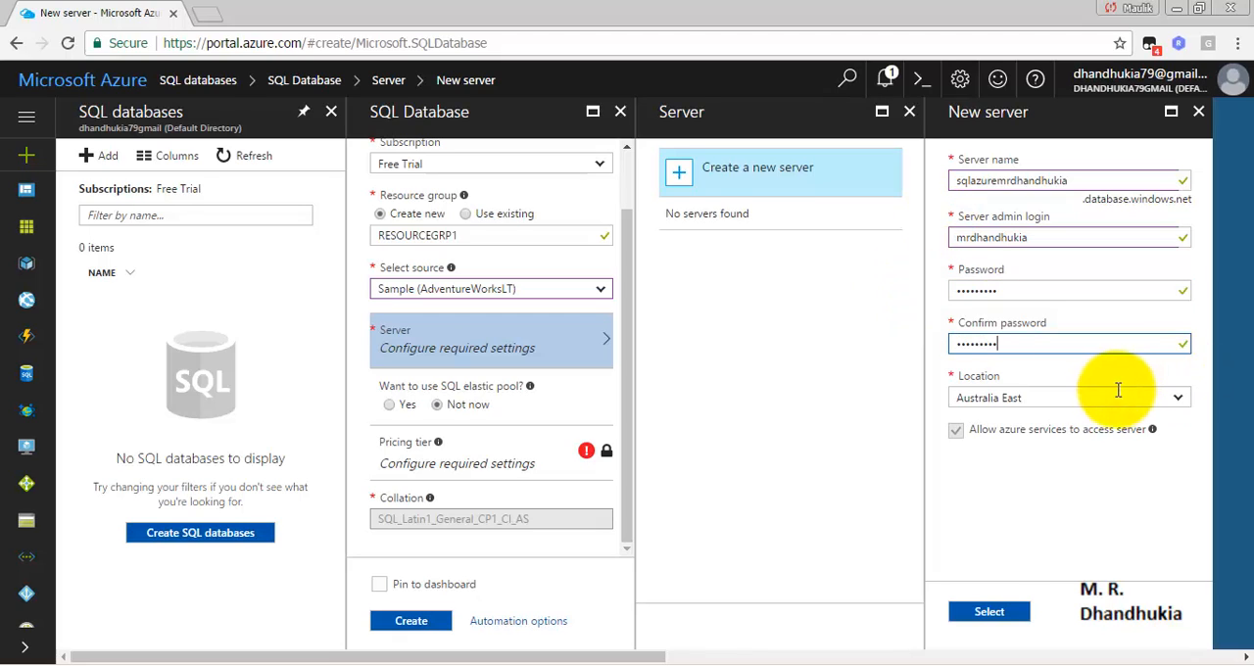
# Review the available server locations, keep Australia East and confirm the new server's settings
pyautogui.click(1181, 399)
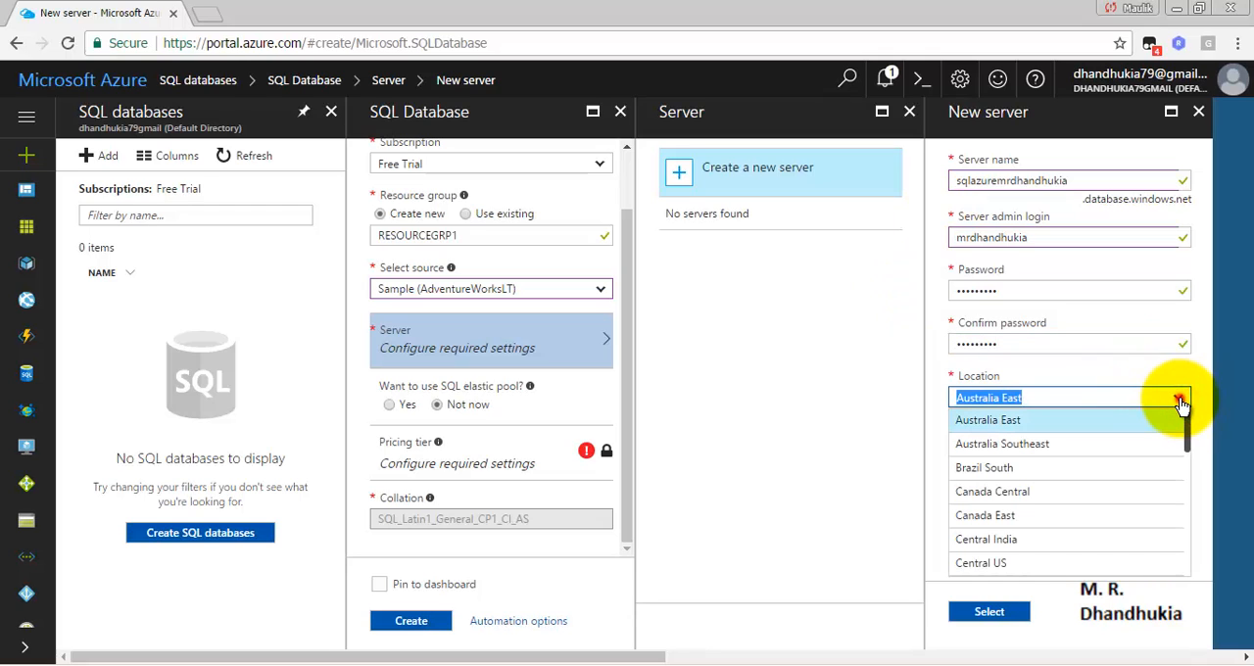
pyautogui.click(1180, 399)
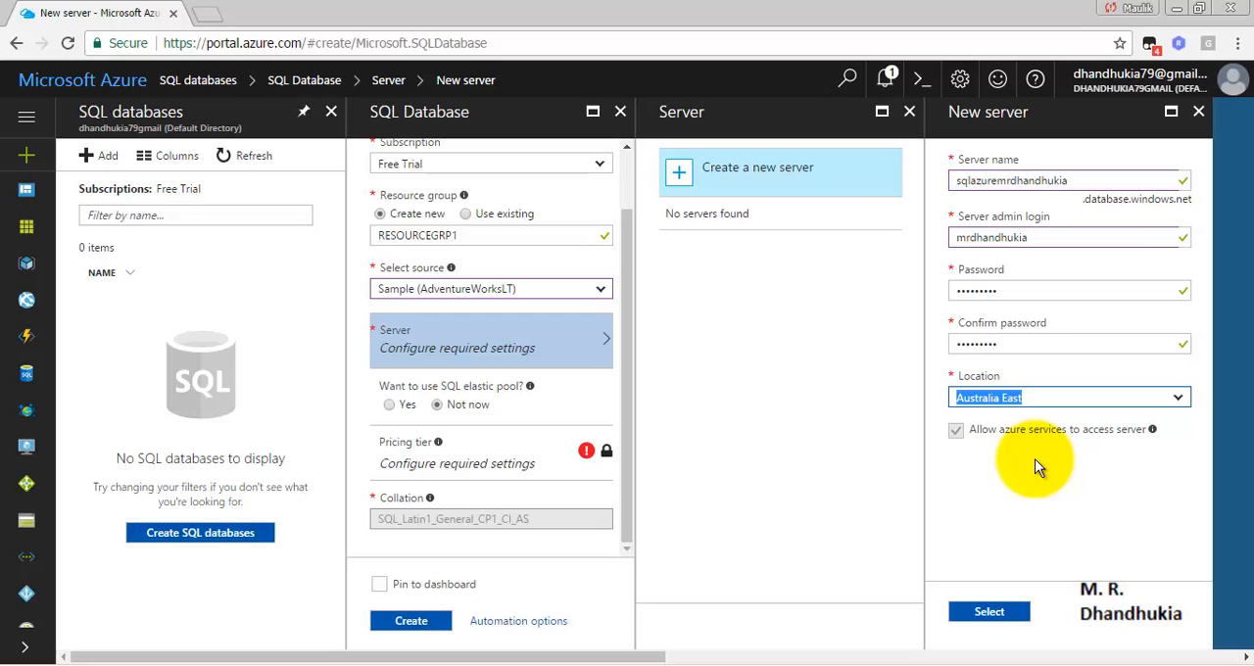
pyautogui.click(983, 615)
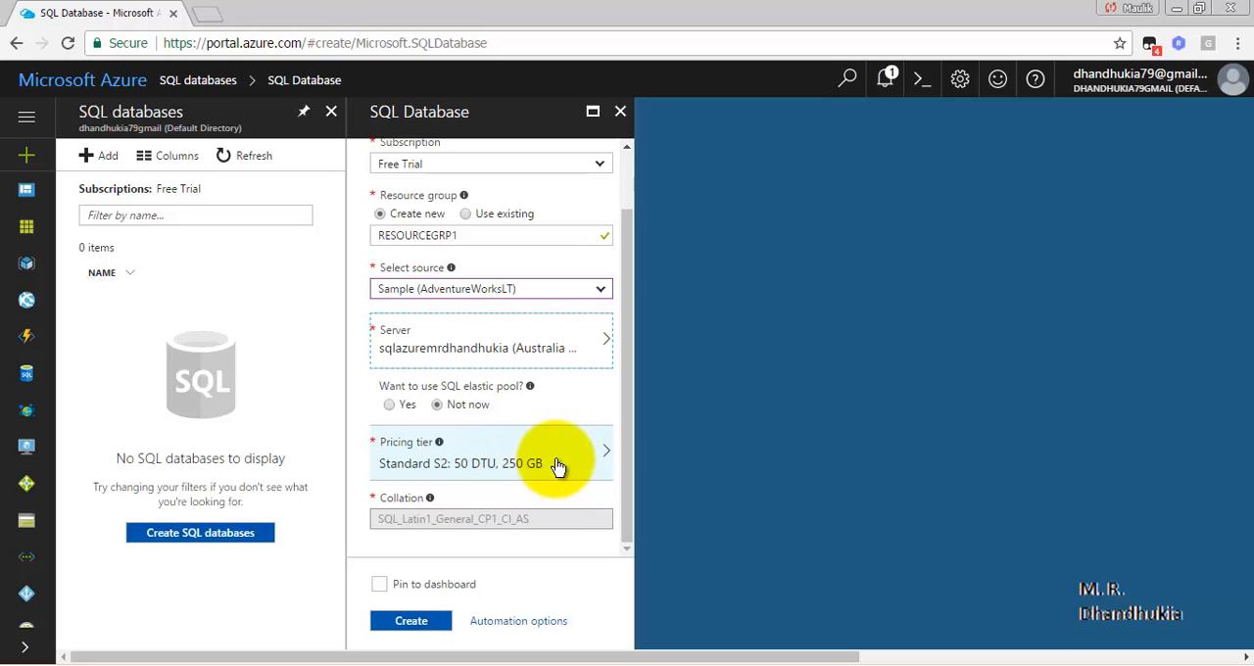
# Opt to use a SQL elastic pool and start a new elastic database pool, declining the browser's offer to save the password
pyautogui.click(389, 405)
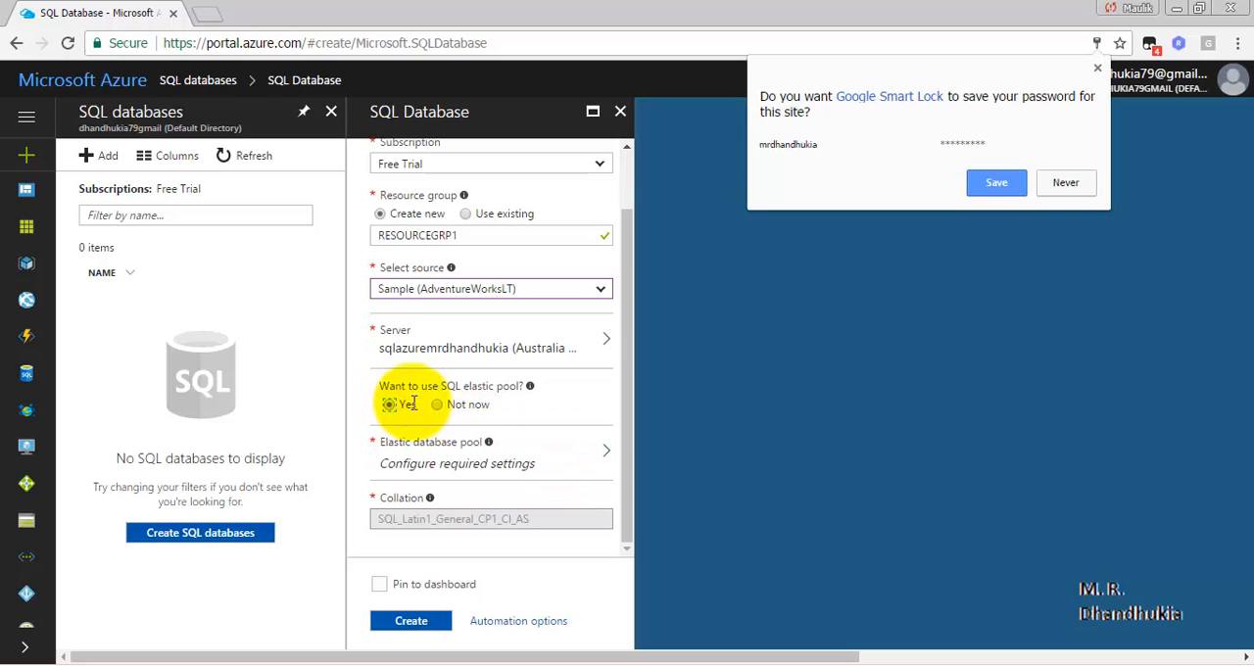
pyautogui.click(1059, 183)
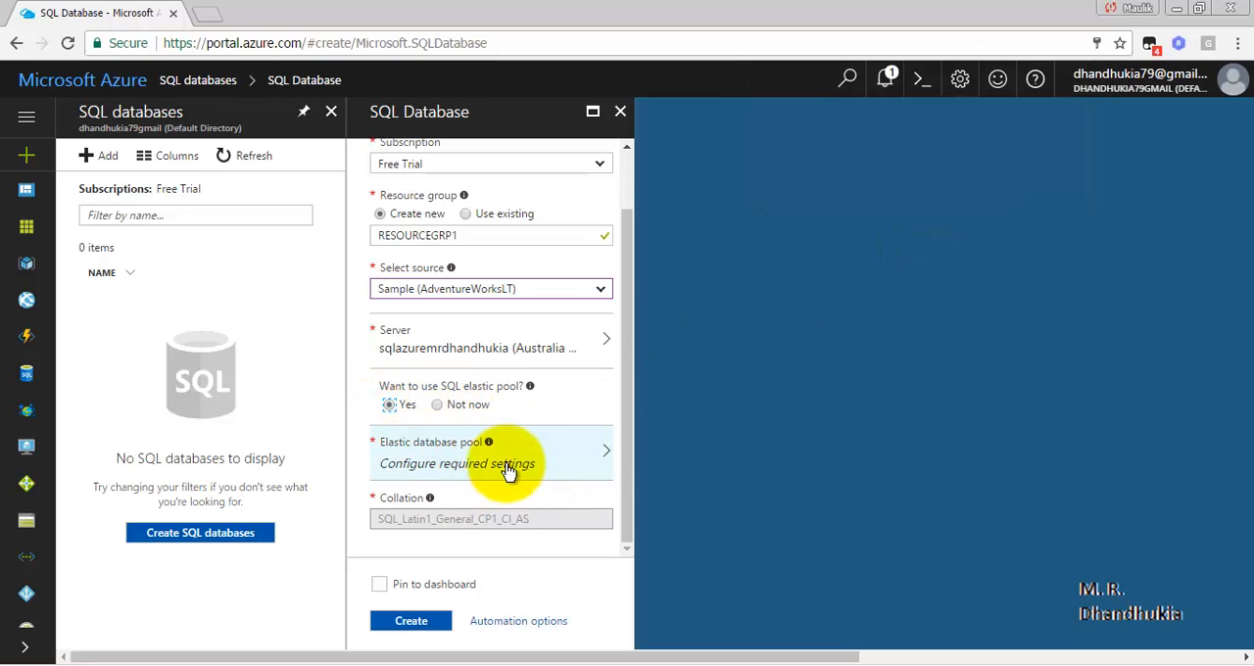
pyautogui.click(606, 459)
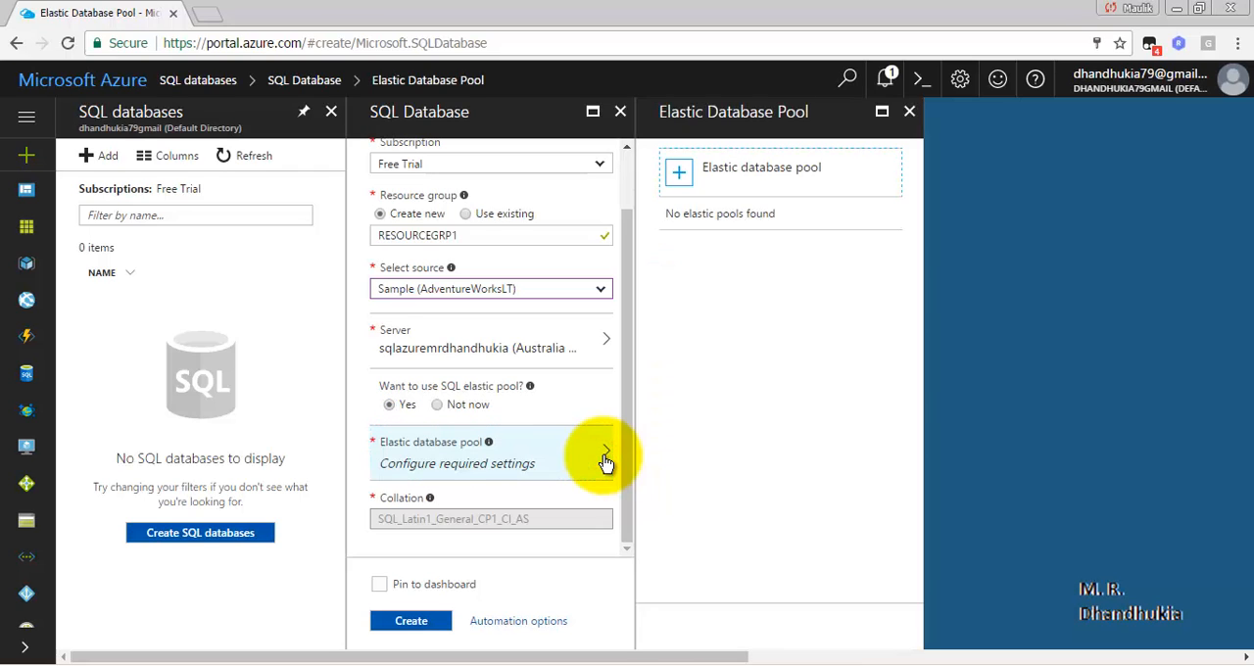
pyautogui.click(730, 168)
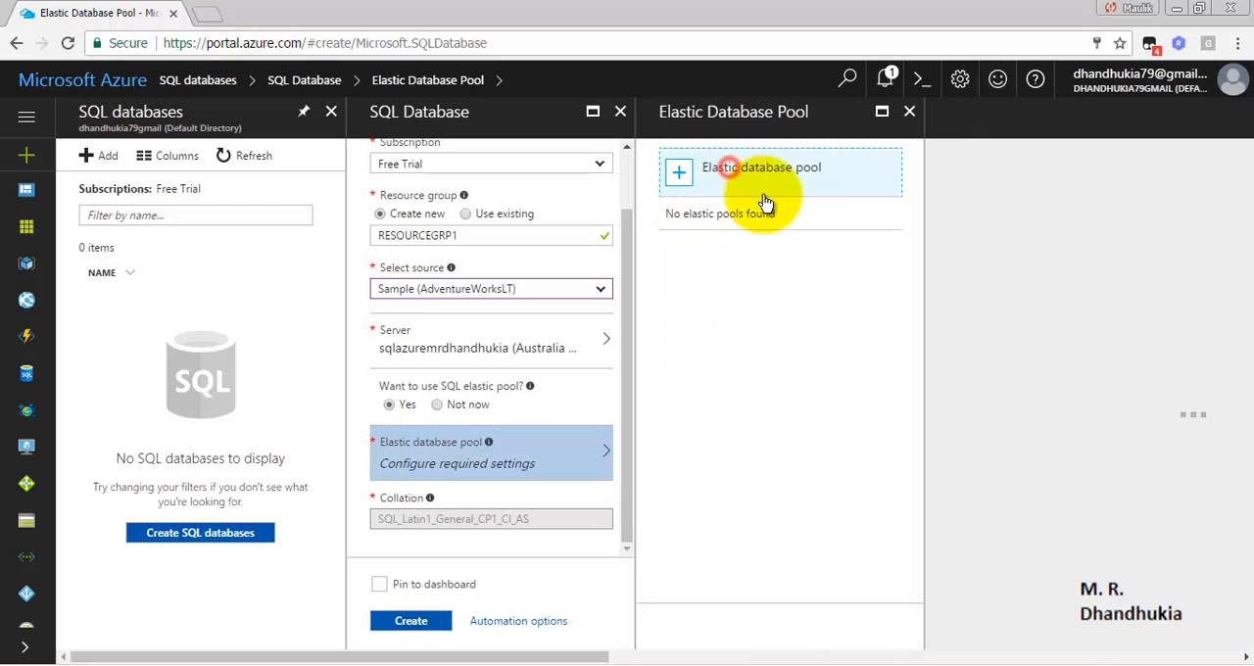
# Open the elastic pool's pricing tier choices and name the pool with the owner's initials and surname followed by "pool", in lowercase
pyautogui.click(1030, 333)
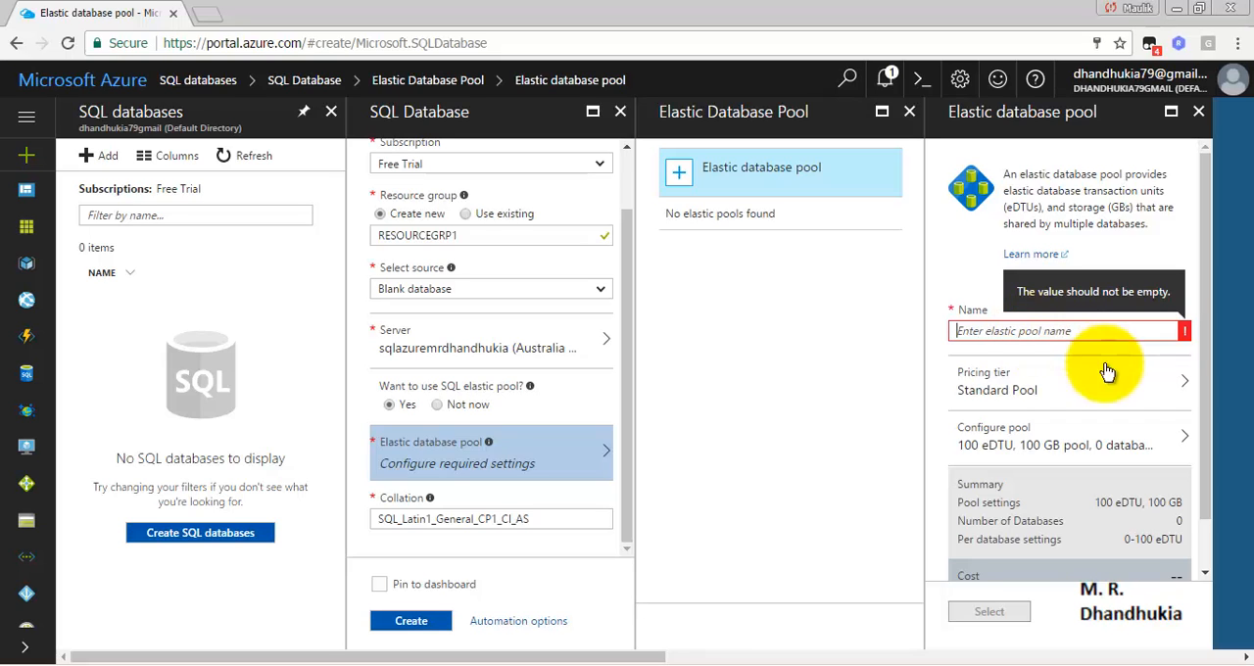
pyautogui.click(1142, 390)
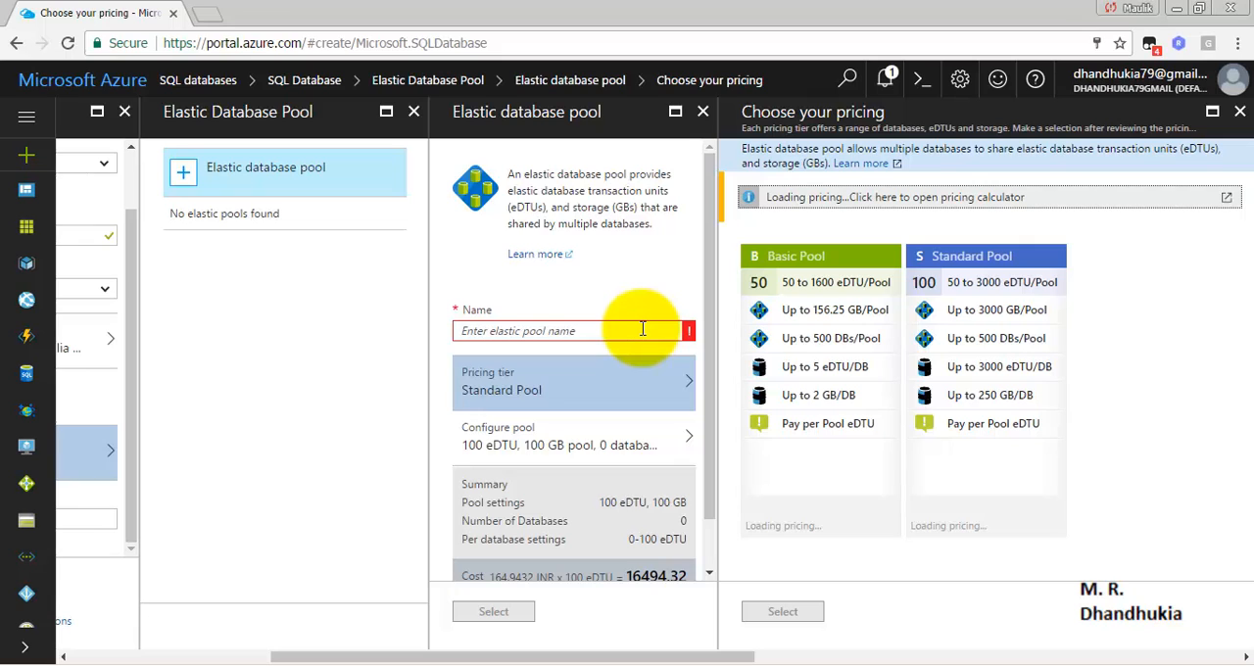
pyautogui.scroll(-2, 705, 442)
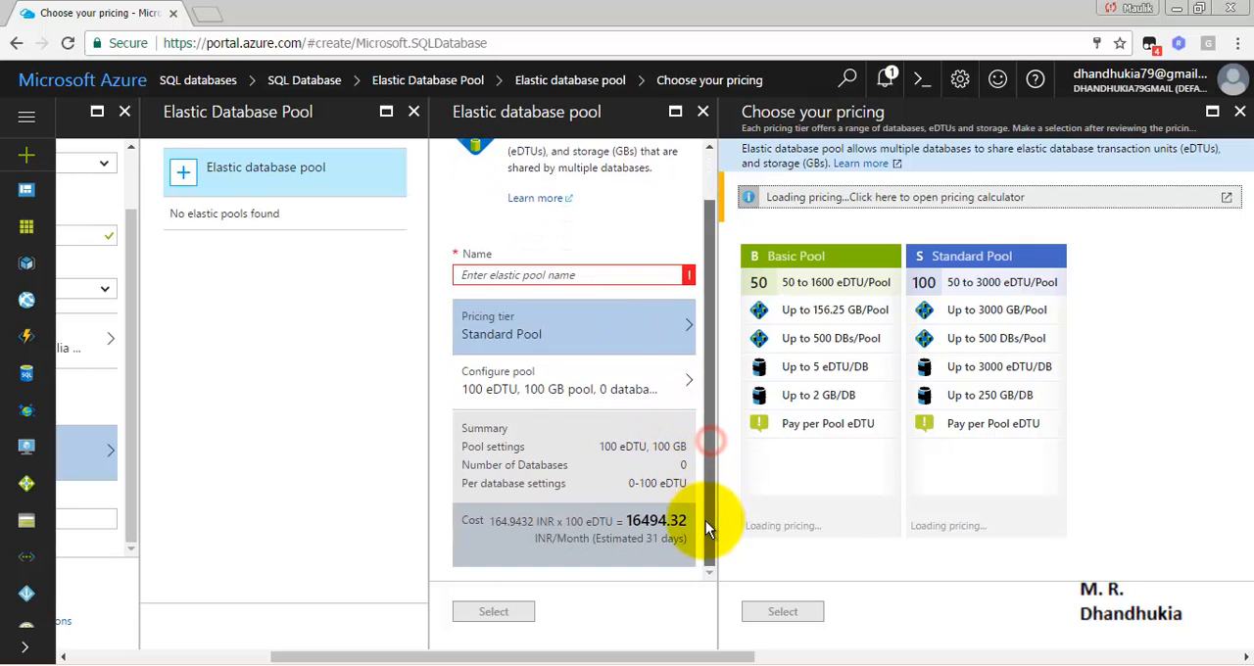
pyautogui.click(561, 274)
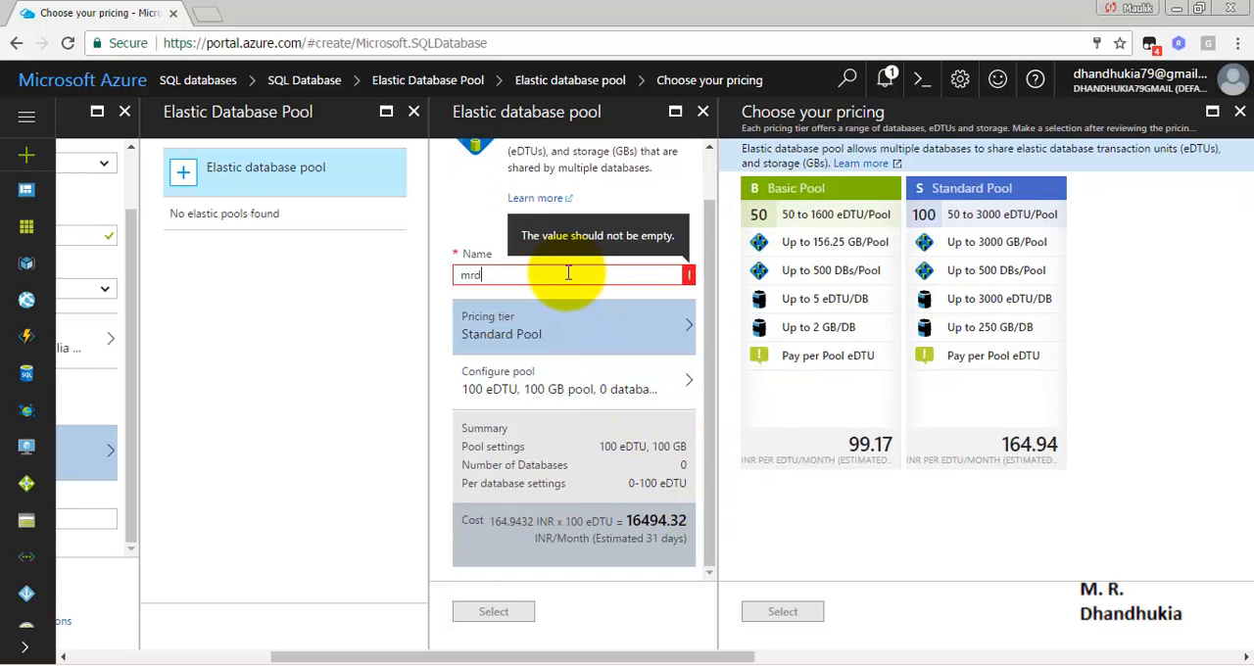
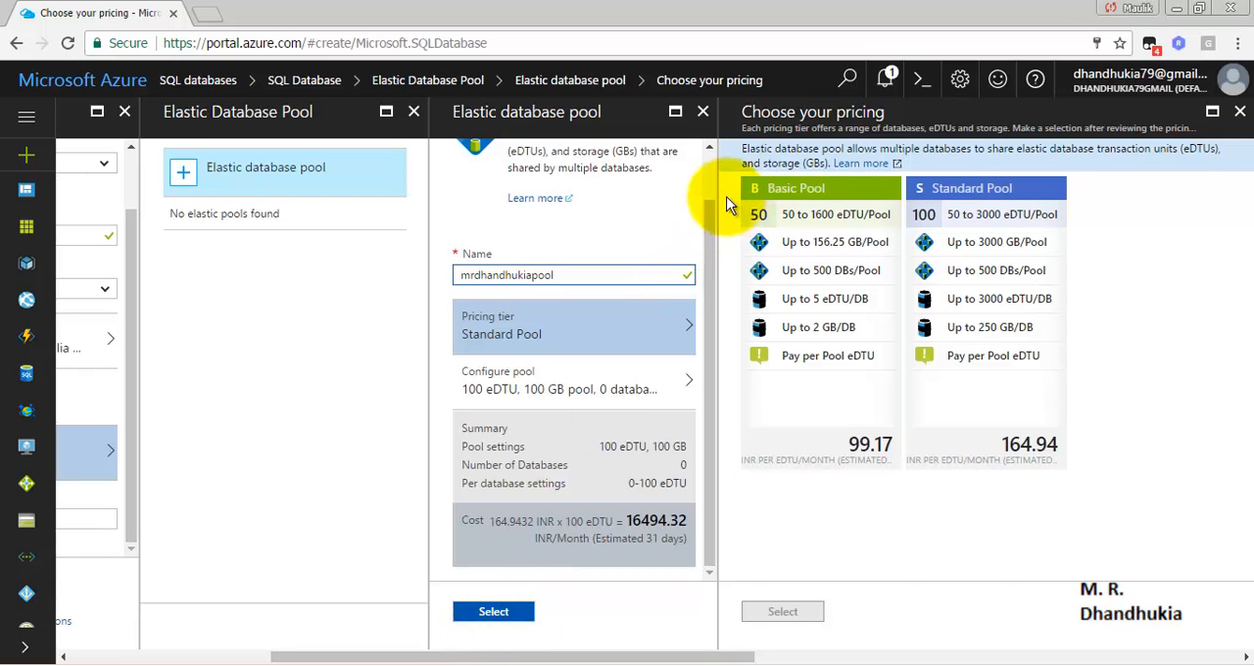
pyautogui.scroll(1, 708, 238)
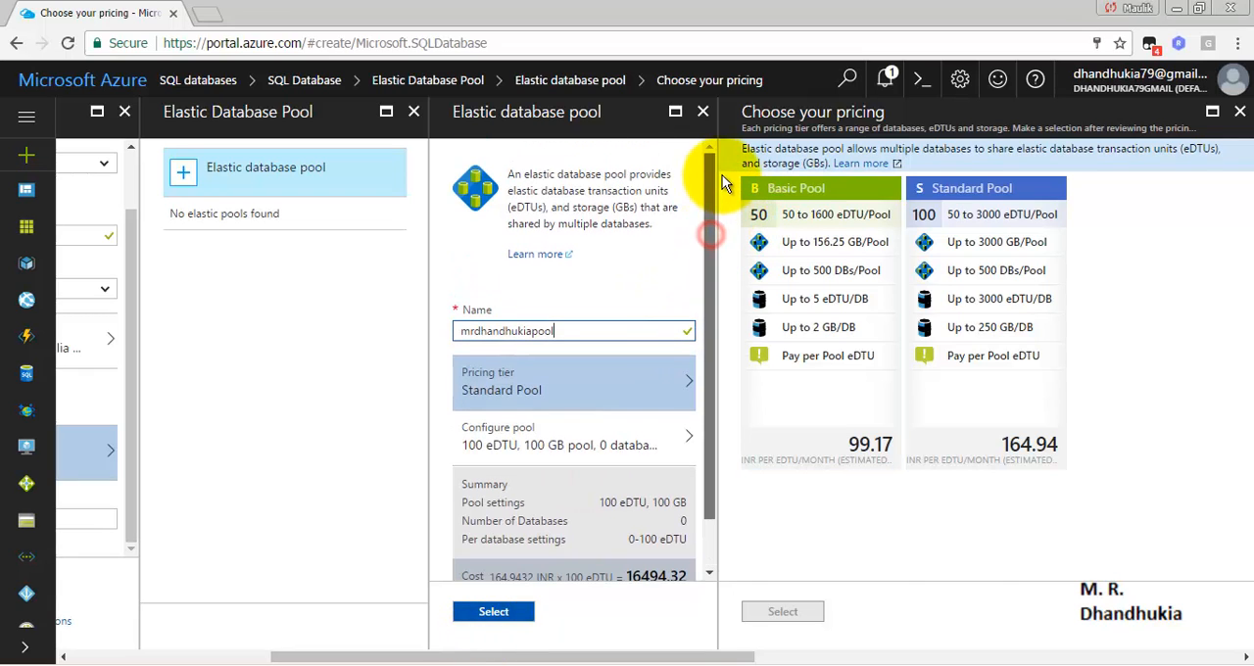
# Keep the Standard Pool tier, confirm the elastic pool and create the SQL database pinned to the dashboard
pyautogui.click(1240, 111)
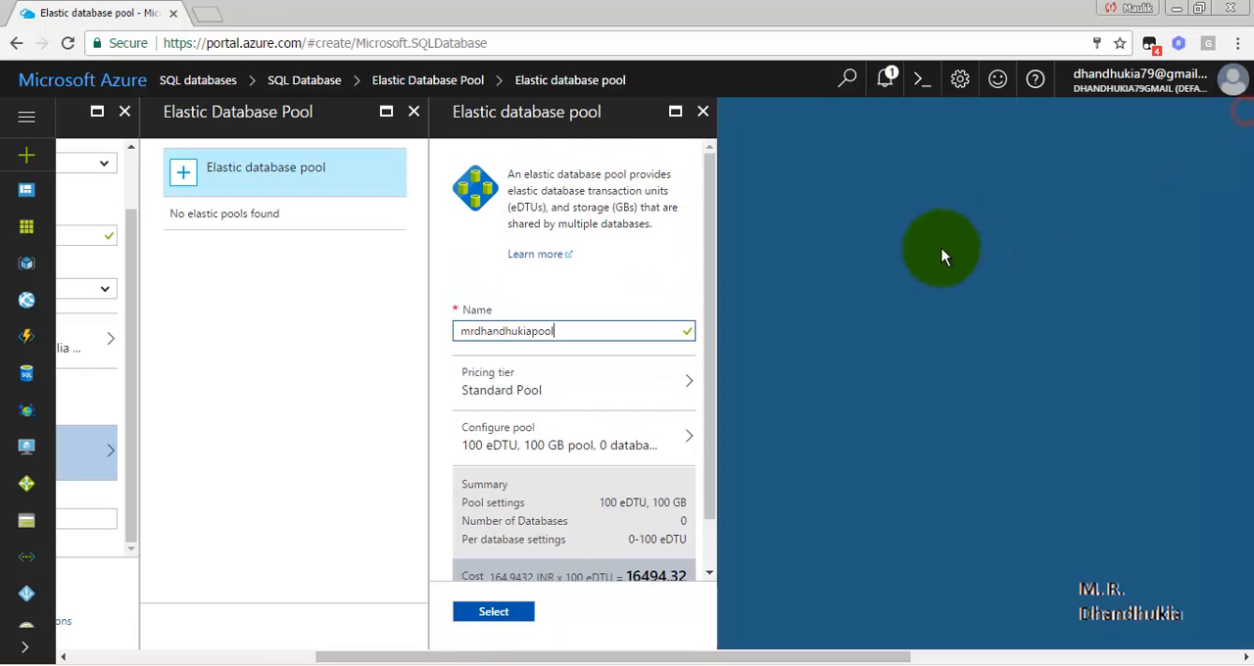
pyautogui.click(520, 614)
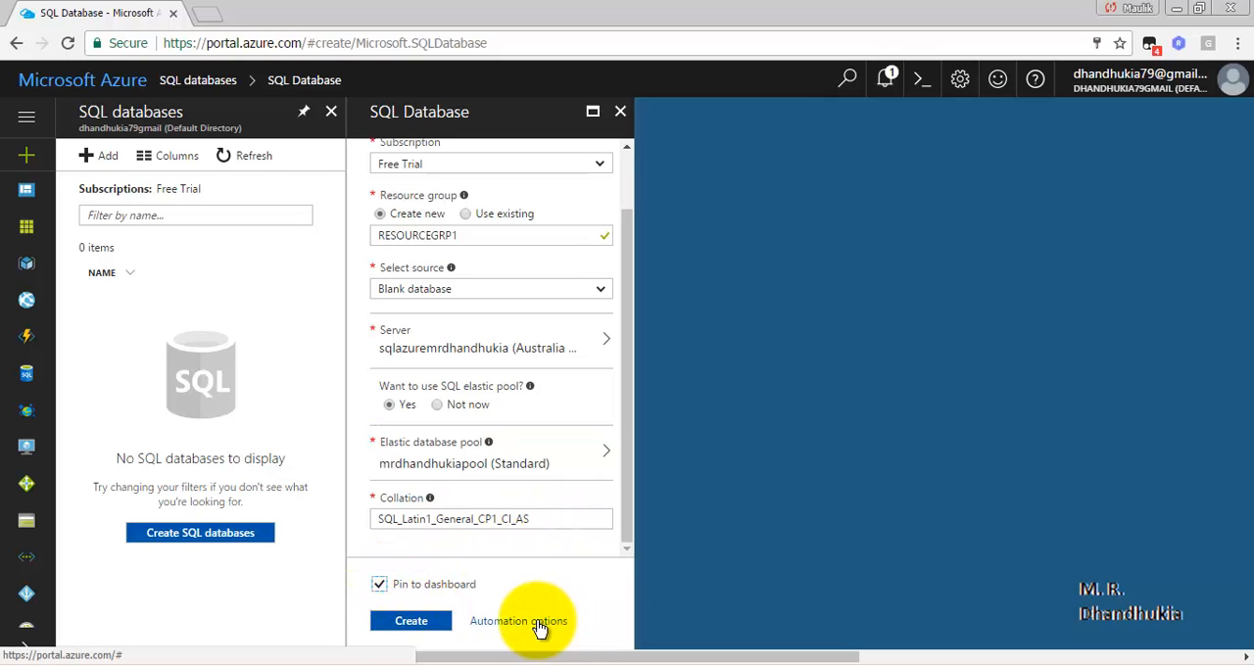
pyautogui.click(424, 622)
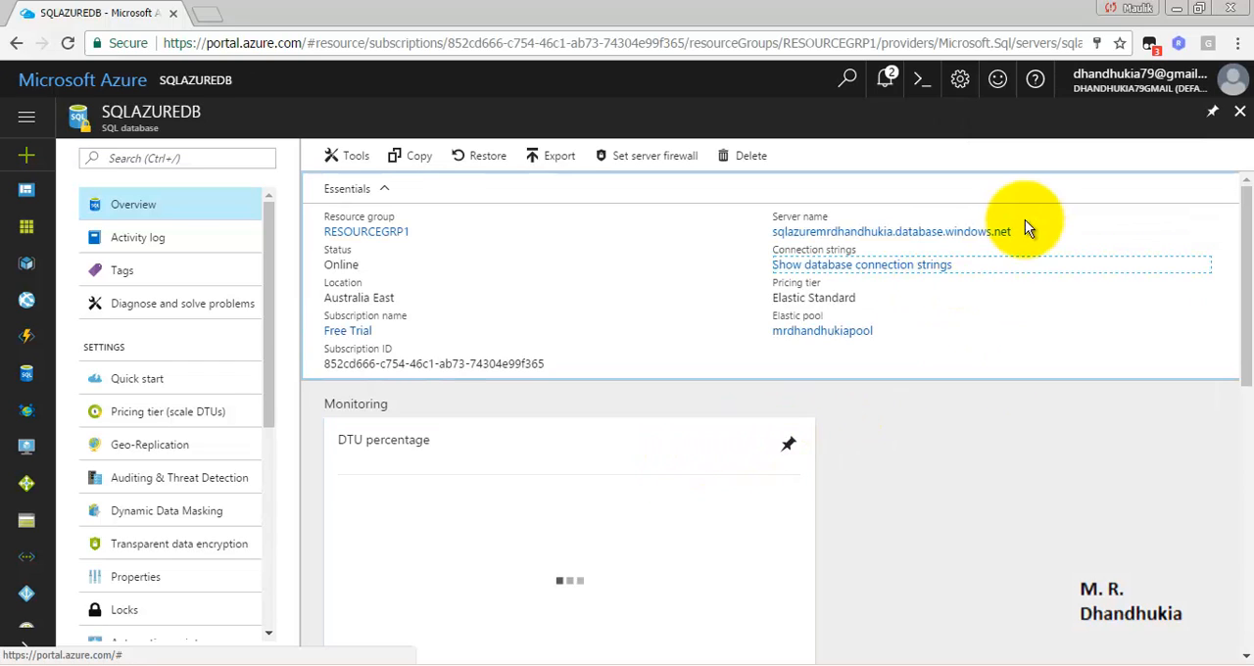
pyautogui.moveTo(1029, 232); pyautogui.dragTo(1201, 246)
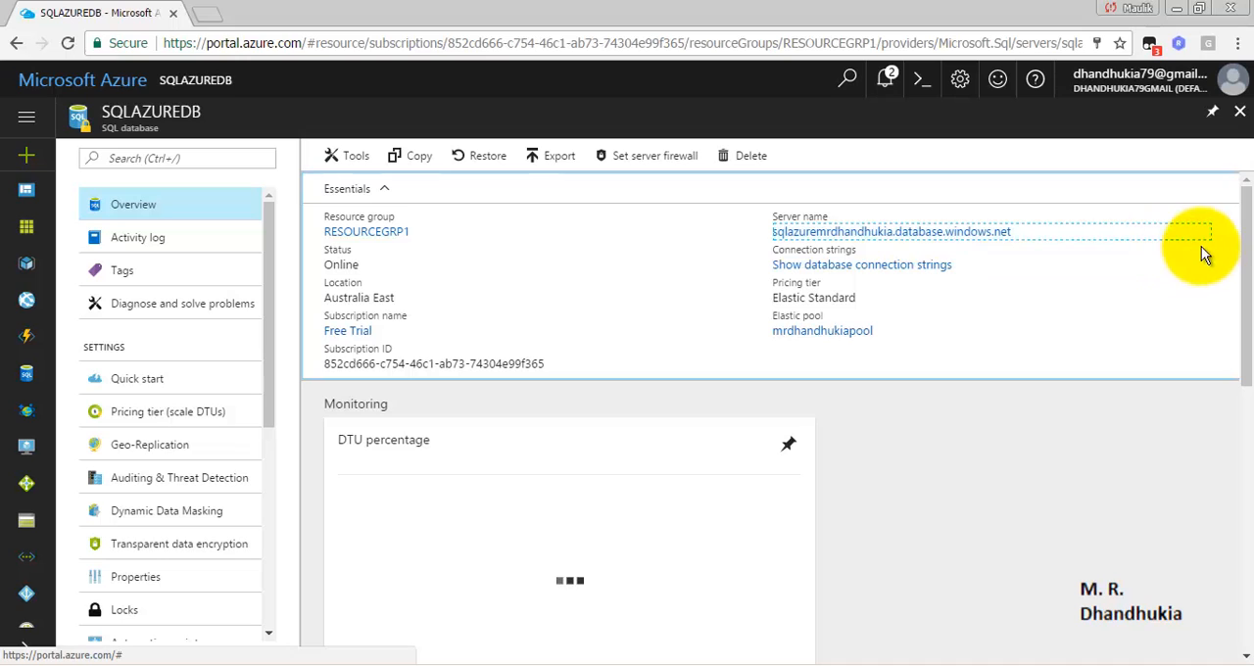
pyautogui.click(1204, 236)
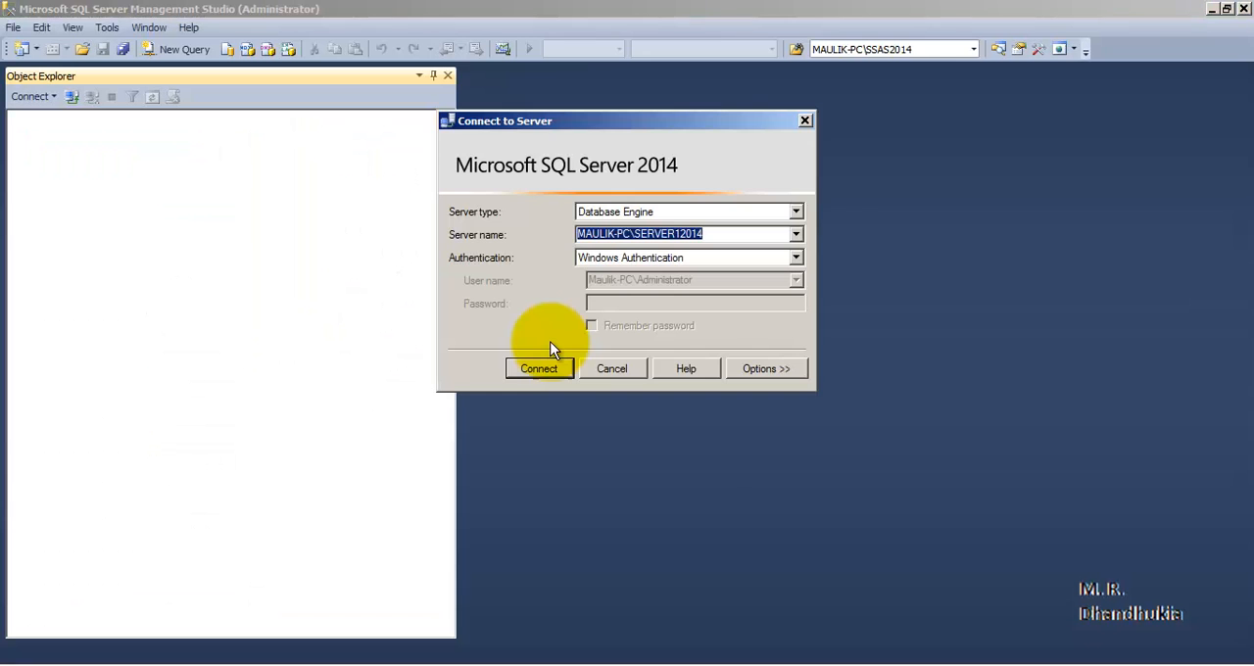
pyautogui.click(805, 122)
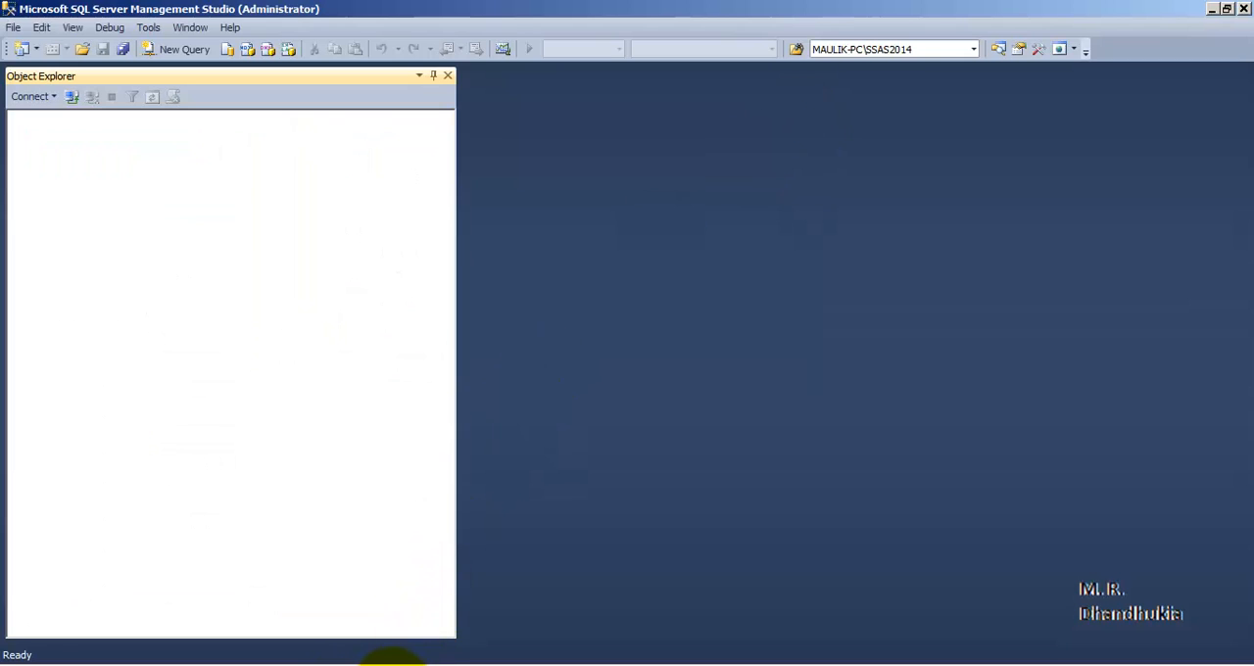
pyautogui.moveTo(314, 662)
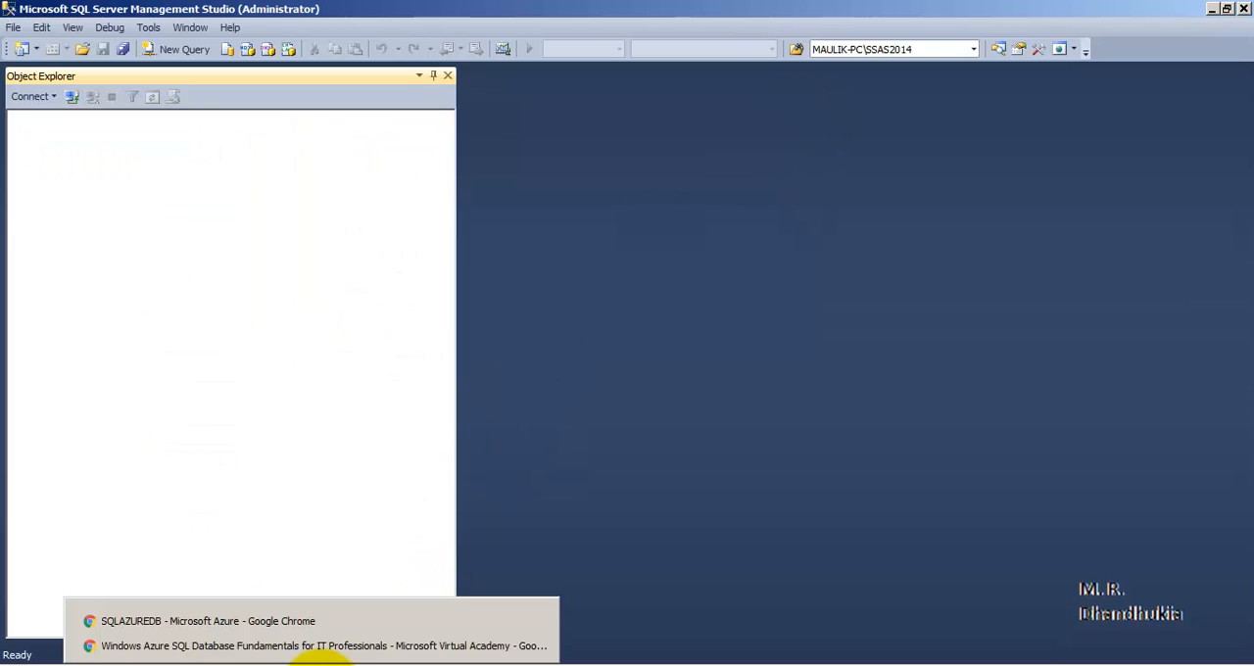
pyautogui.click(305, 625)
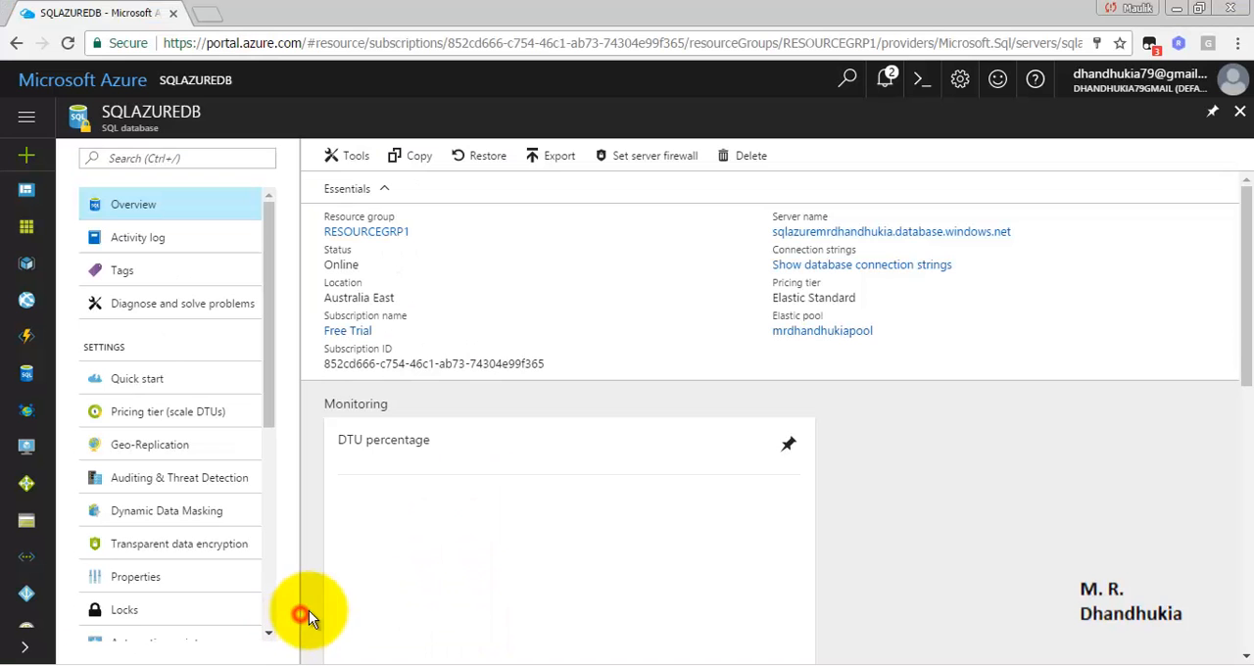
# Add a server firewall rule named Rule_Full covering the IP range from 0.0.0.0 to 254.254.254.254
pyautogui.click(644, 159)
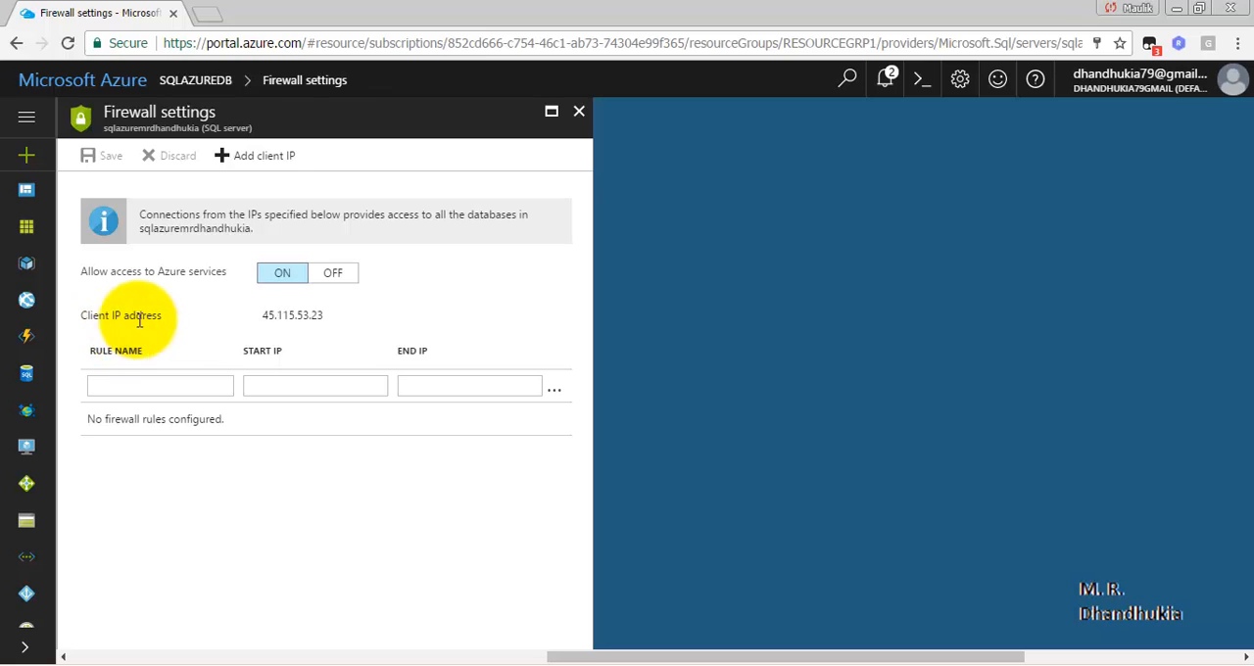
pyautogui.click(152, 390)
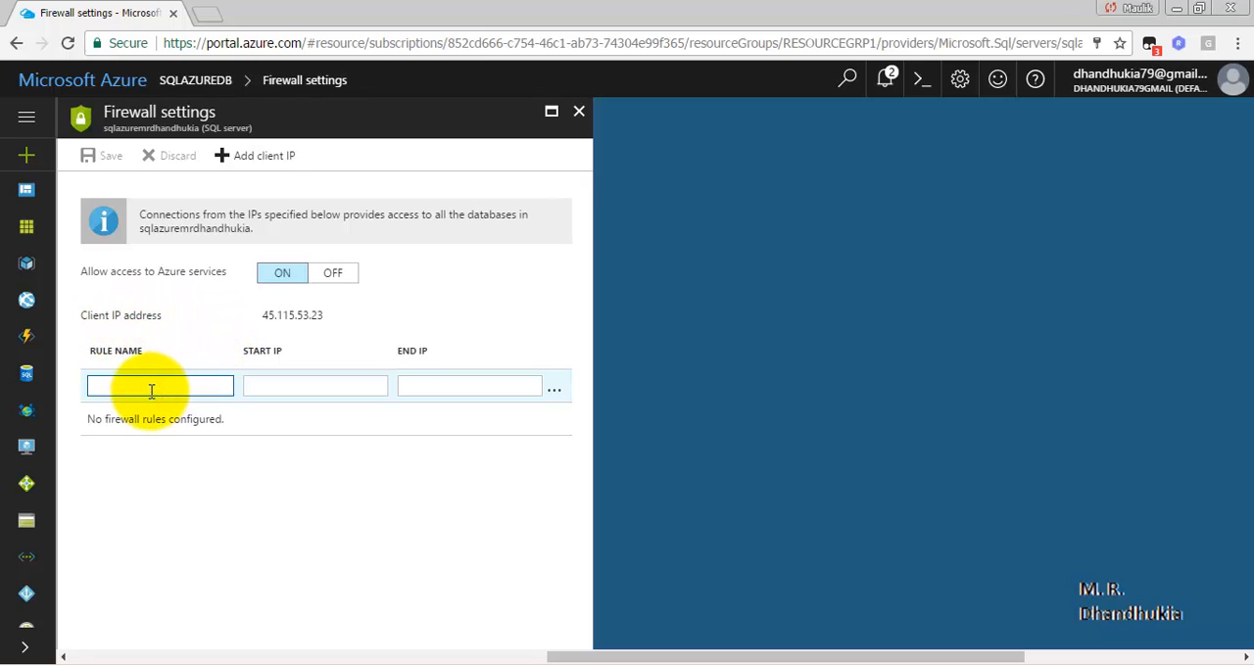
pyautogui.write('Rule')
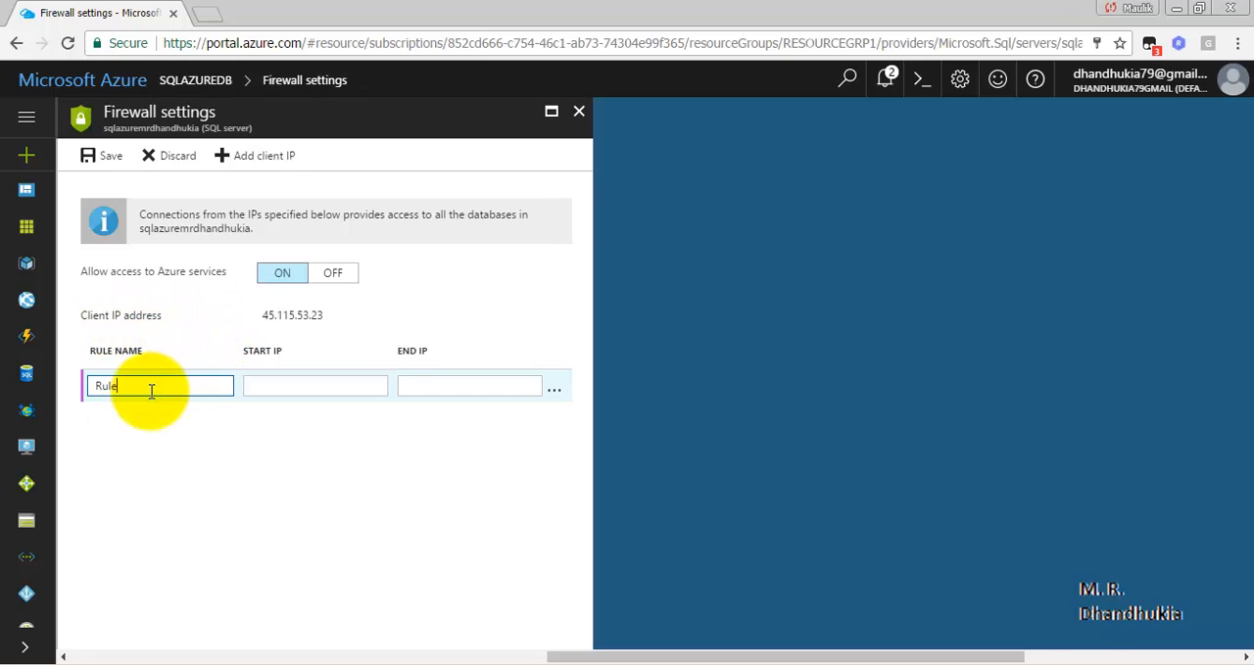
pyautogui.write('_Full')
pyautogui.press('Tab')
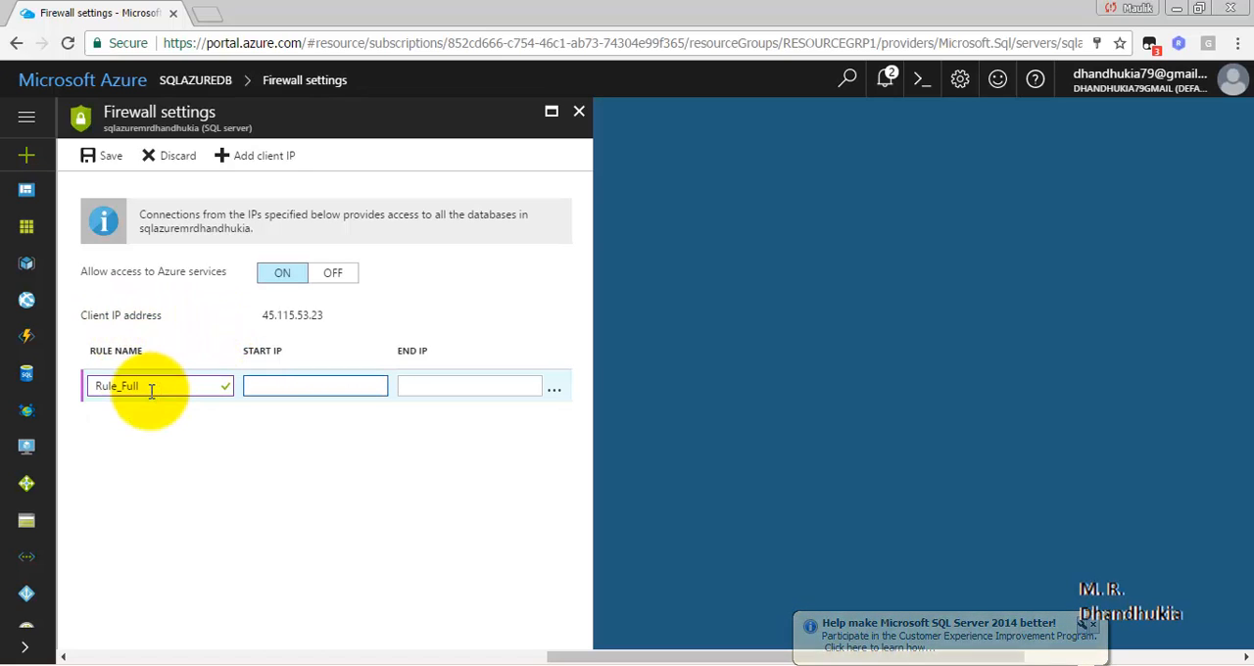
pyautogui.write('0.0.0.0')
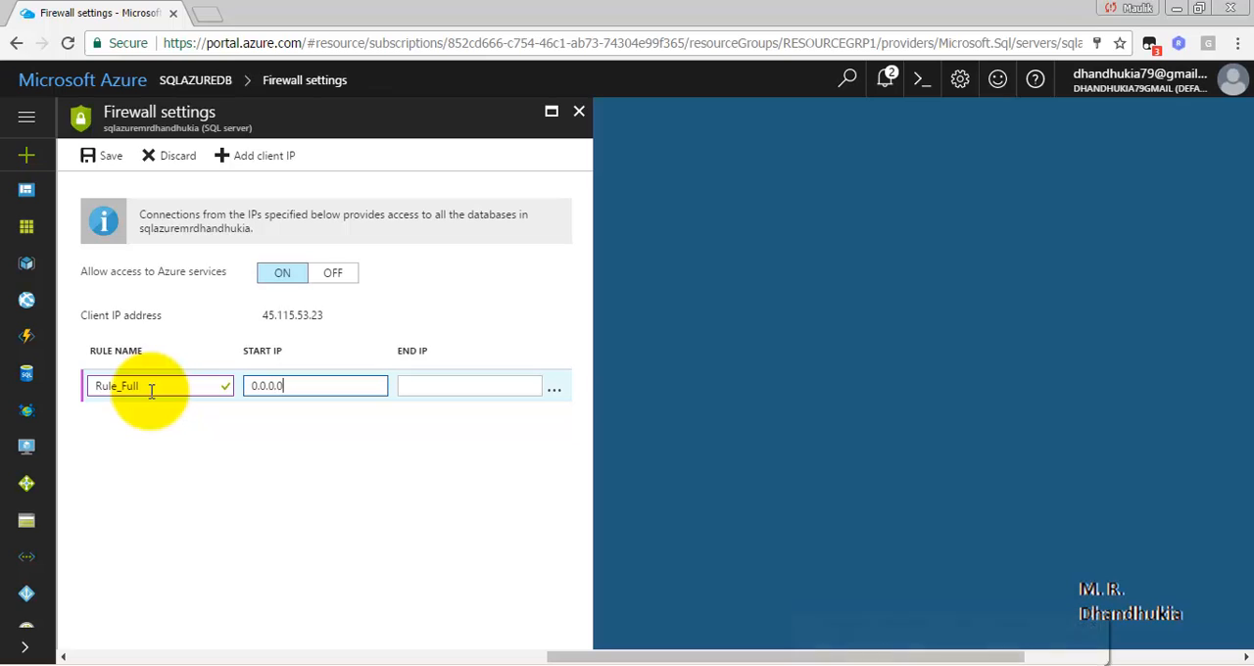
pyautogui.press('Tab')
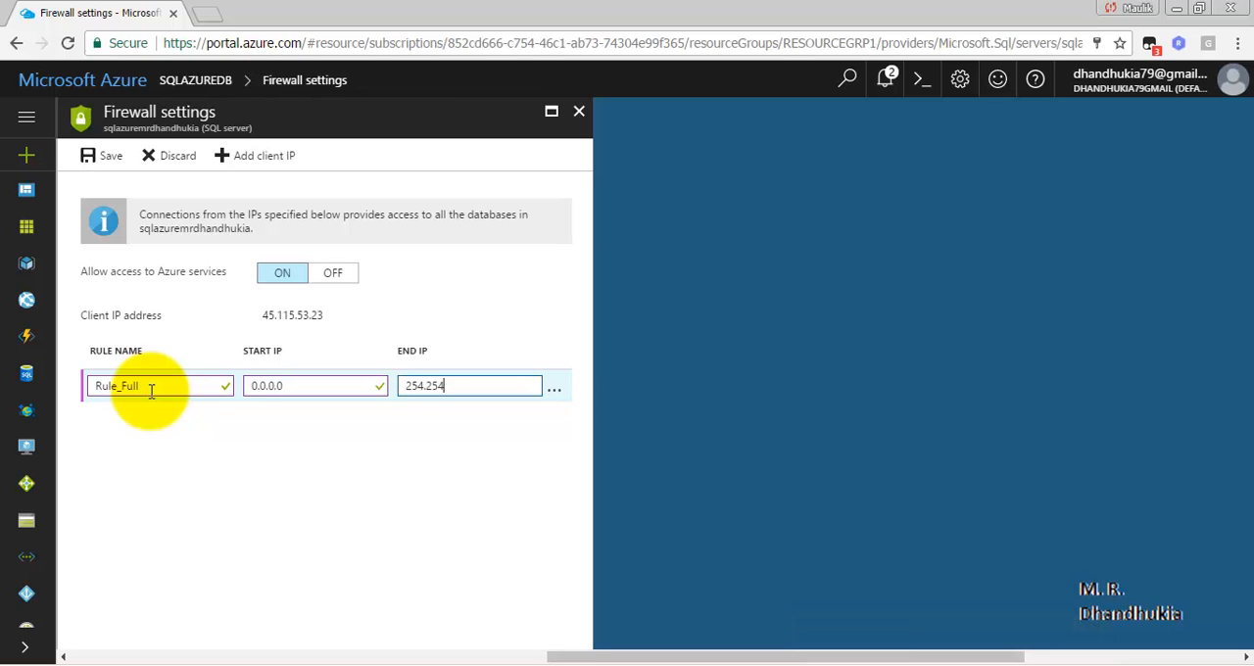
pyautogui.write('254.254.254.254')
pyautogui.click(538, 428)
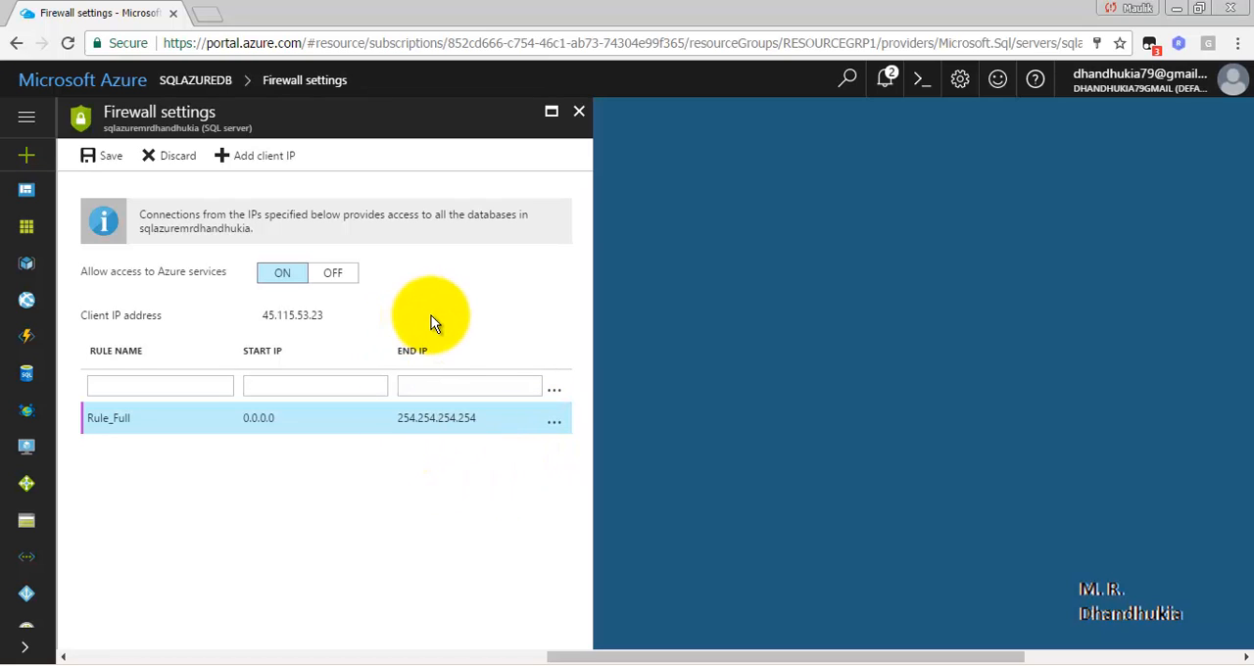
# Save the server's firewall rules and close the firewall settings
pyautogui.moveTo(559, 657); pyautogui.dragTo(434, 660)
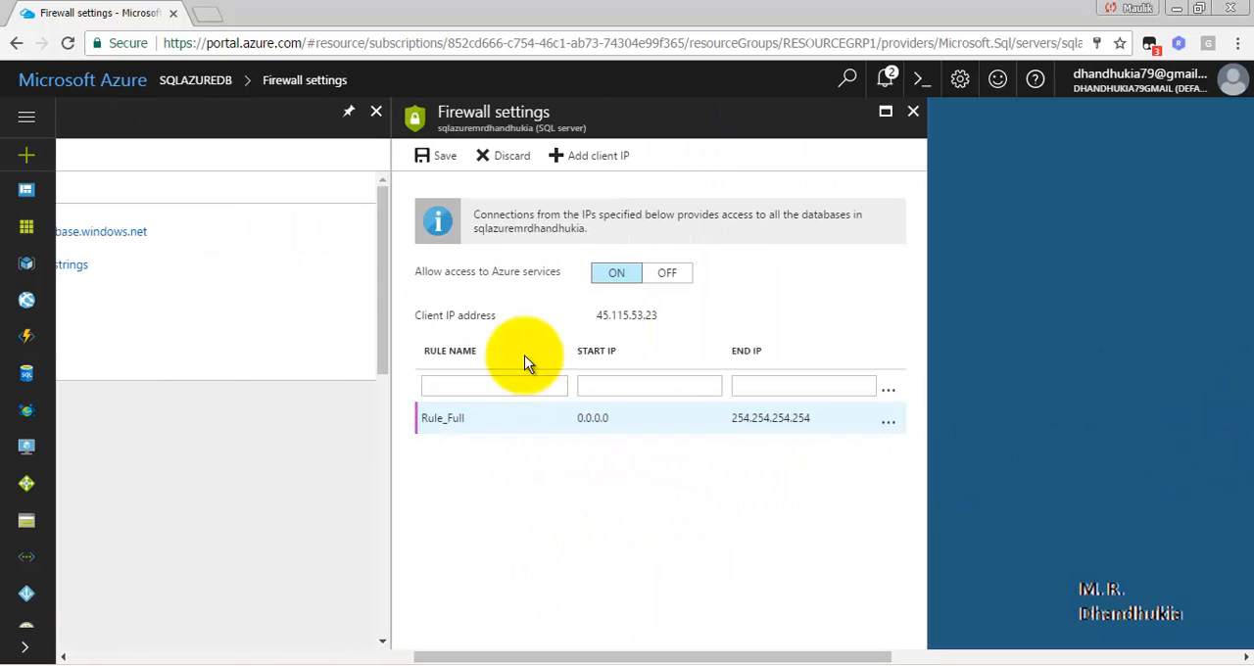
pyautogui.click(449, 156)
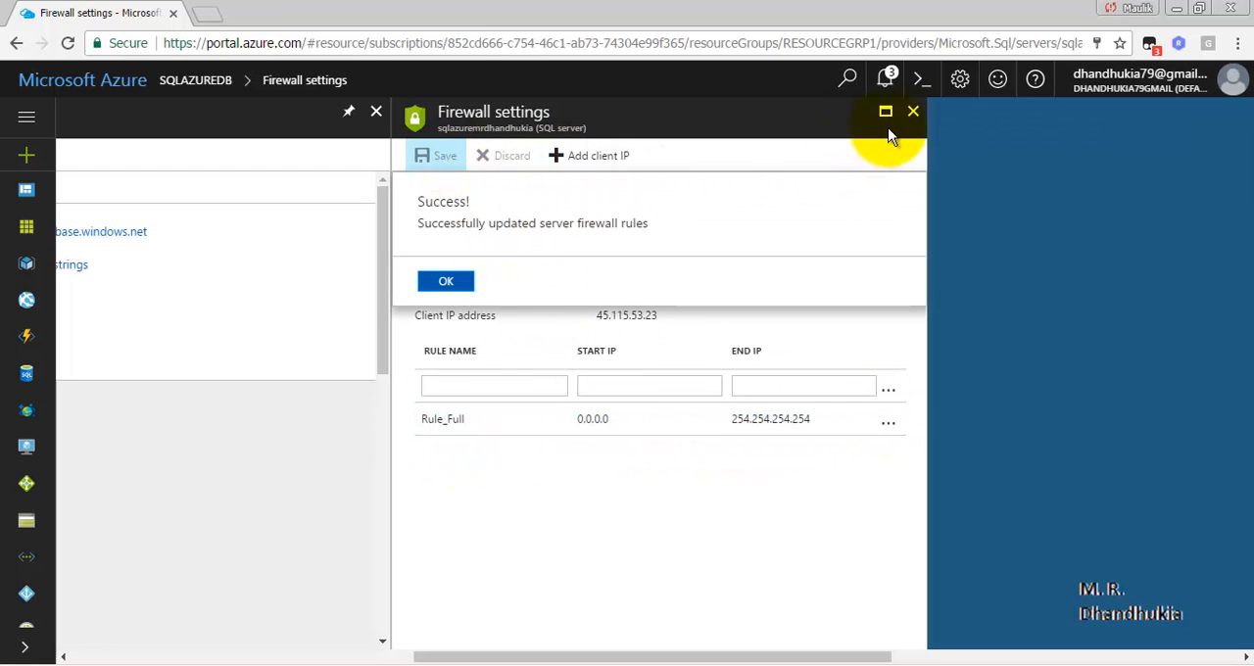
pyautogui.click(913, 114)
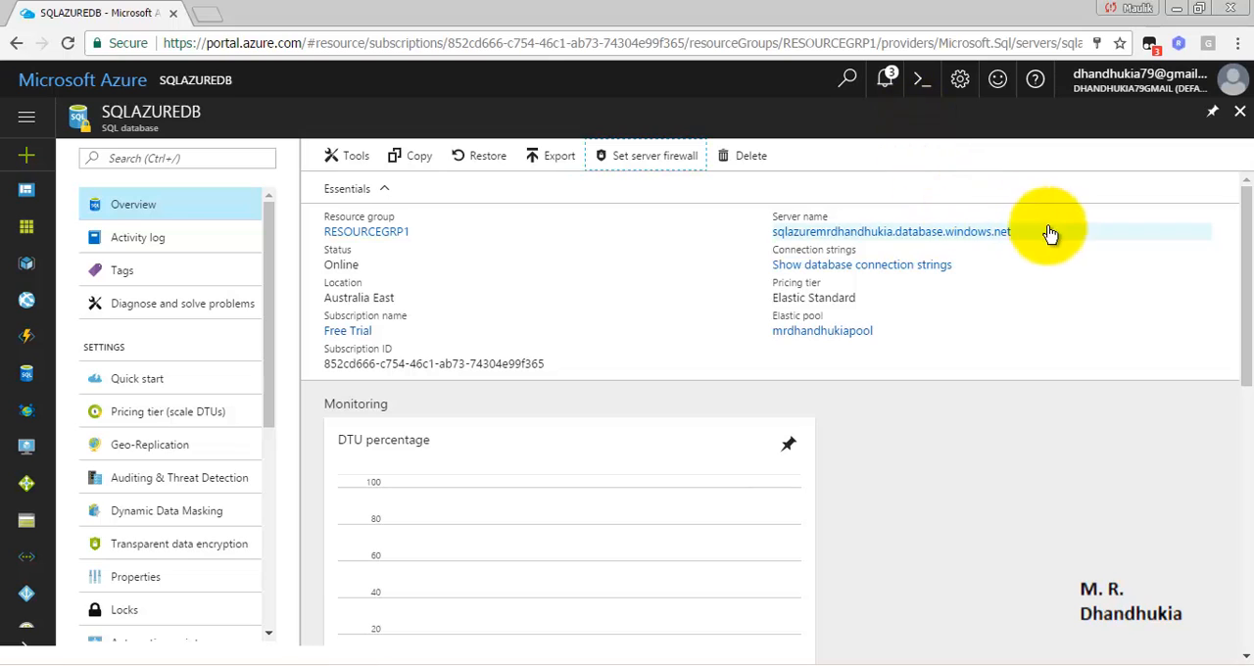
# Copy the database's server name, switch to SQL Server Management Studio and paste it as the server name of a new Database Engine connection
pyautogui.click(1199, 235)
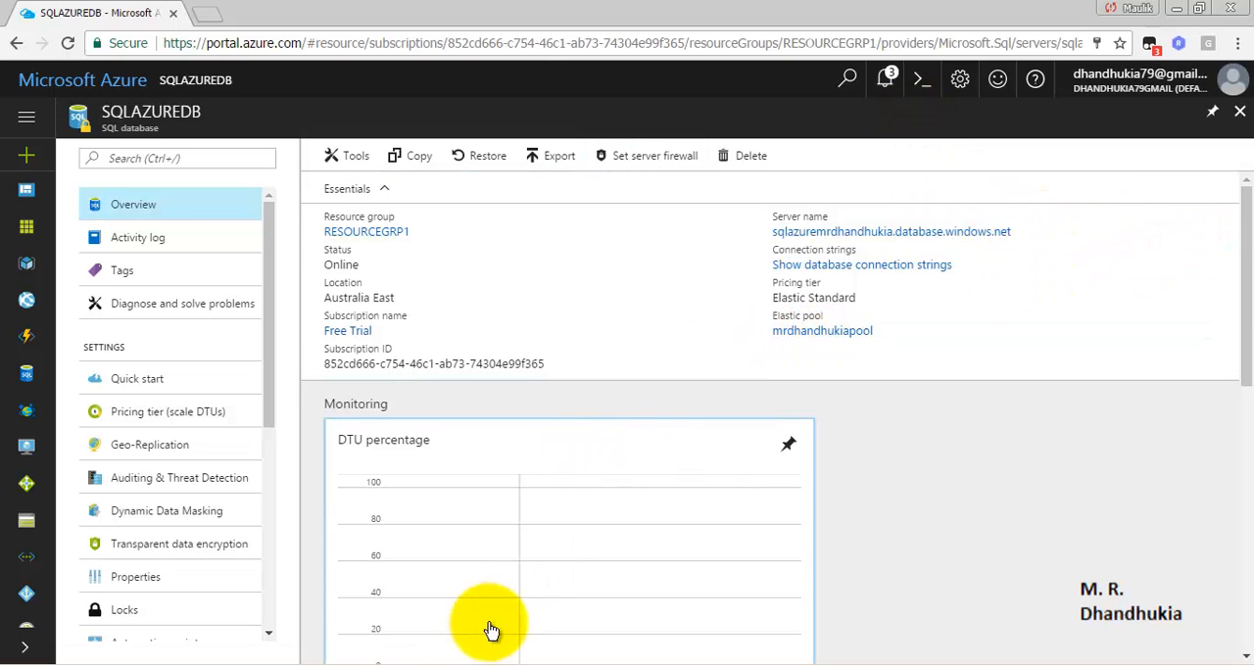
pyautogui.click(349, 665)
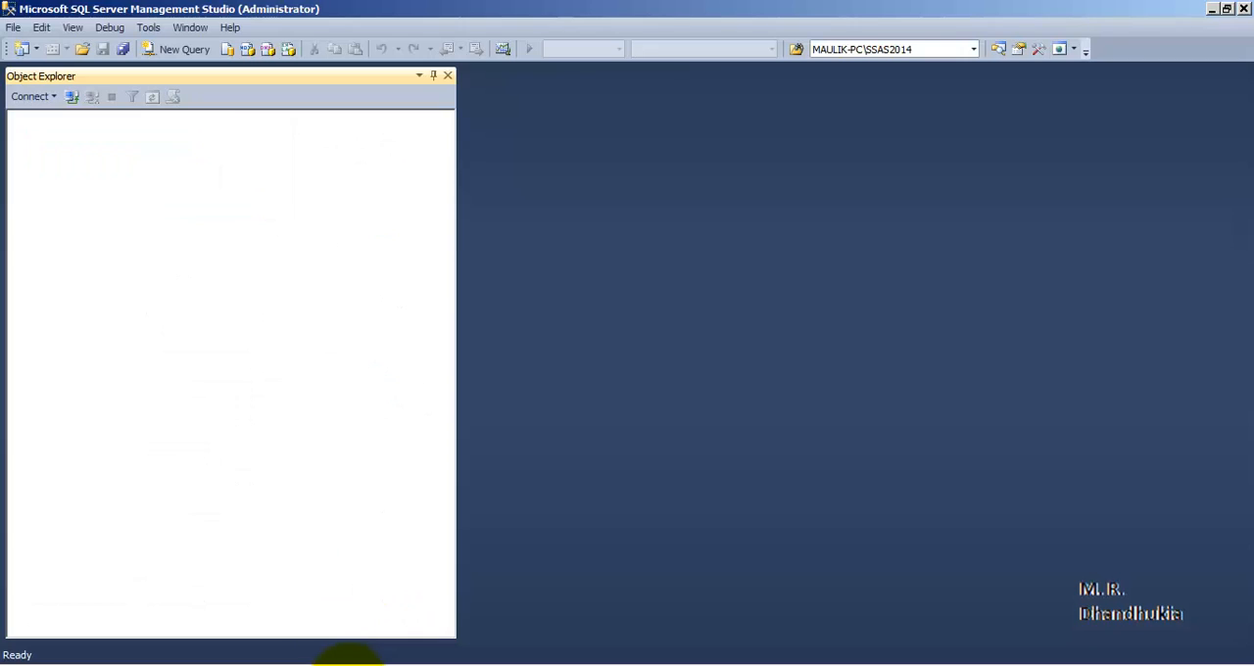
pyautogui.click(44, 96)
pyautogui.click(49, 115)
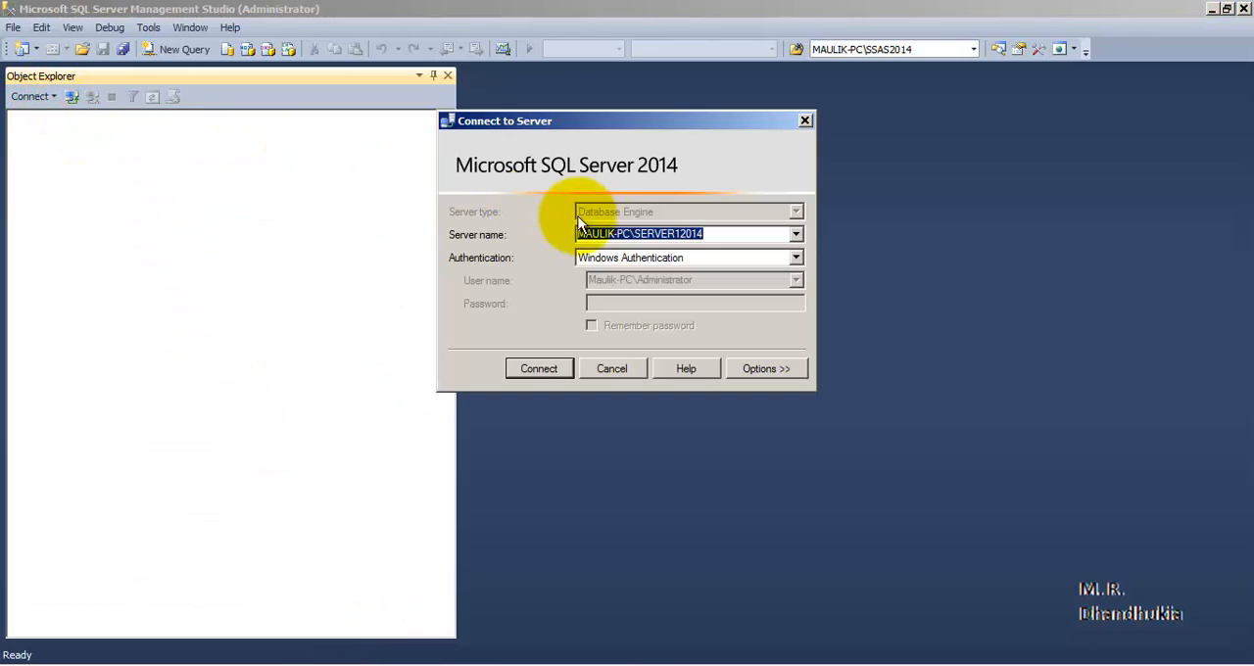
pyautogui.rightClick(670, 234)
pyautogui.click(693, 301)
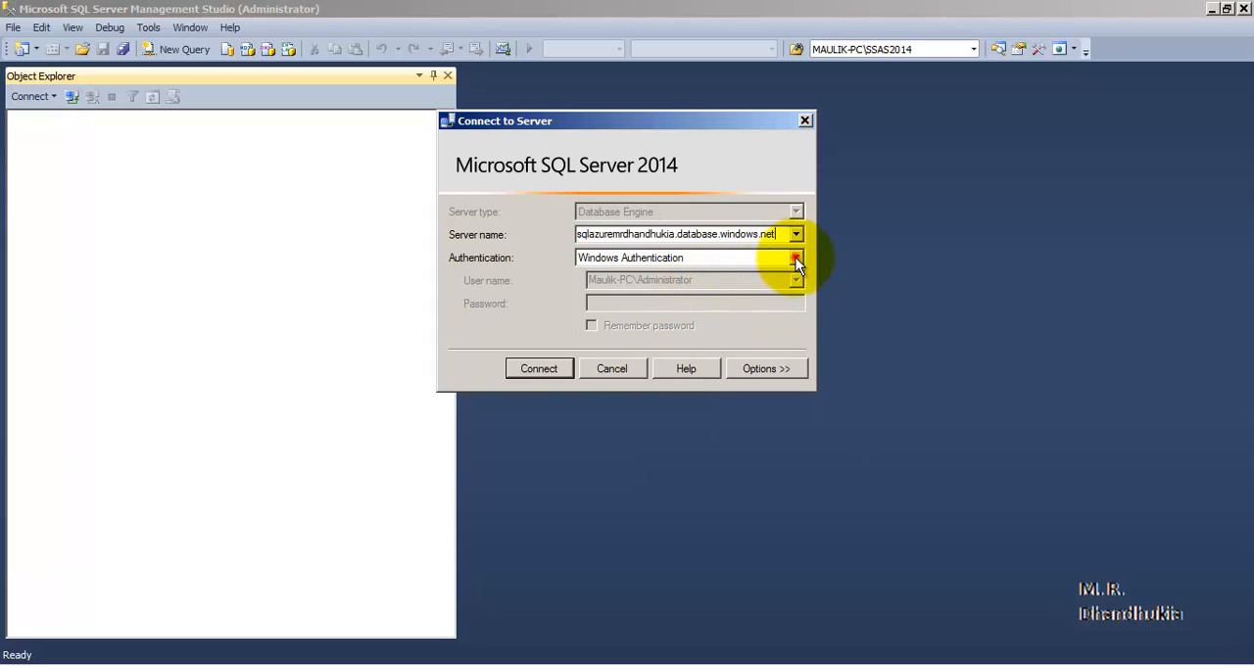
# Connect using SQL Server Authentication with the server admin login and password, choosing to remember the password
pyautogui.click(796, 258)
pyautogui.click(732, 286)
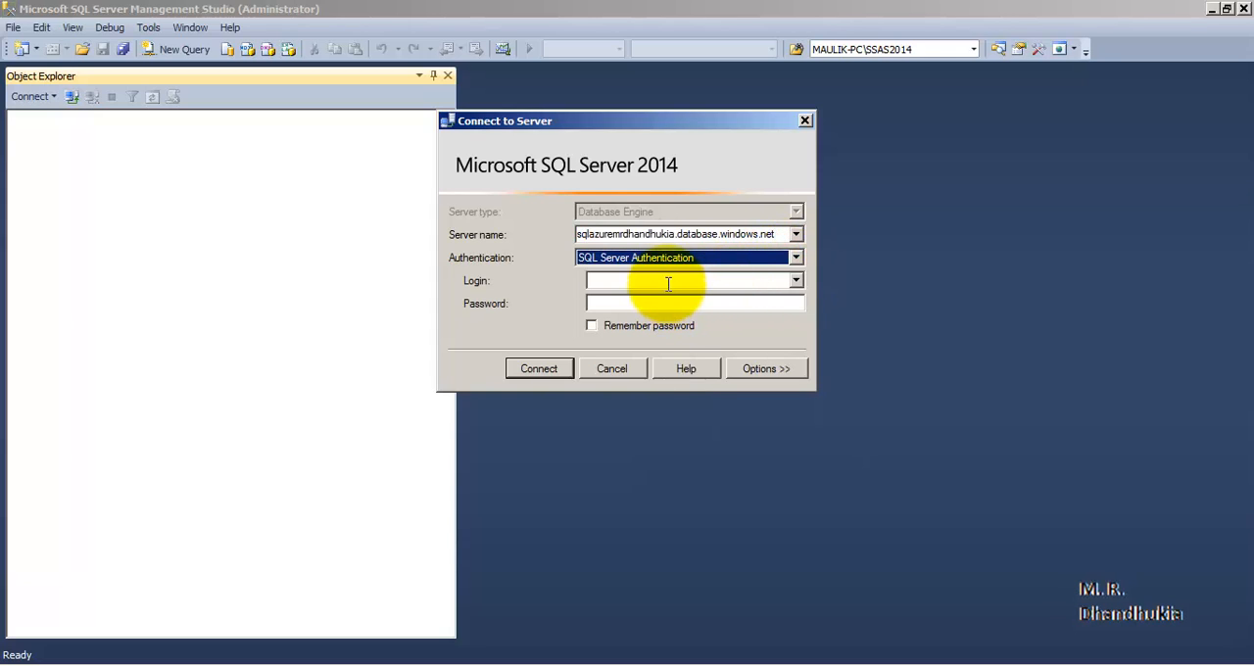
pyautogui.click(668, 284)
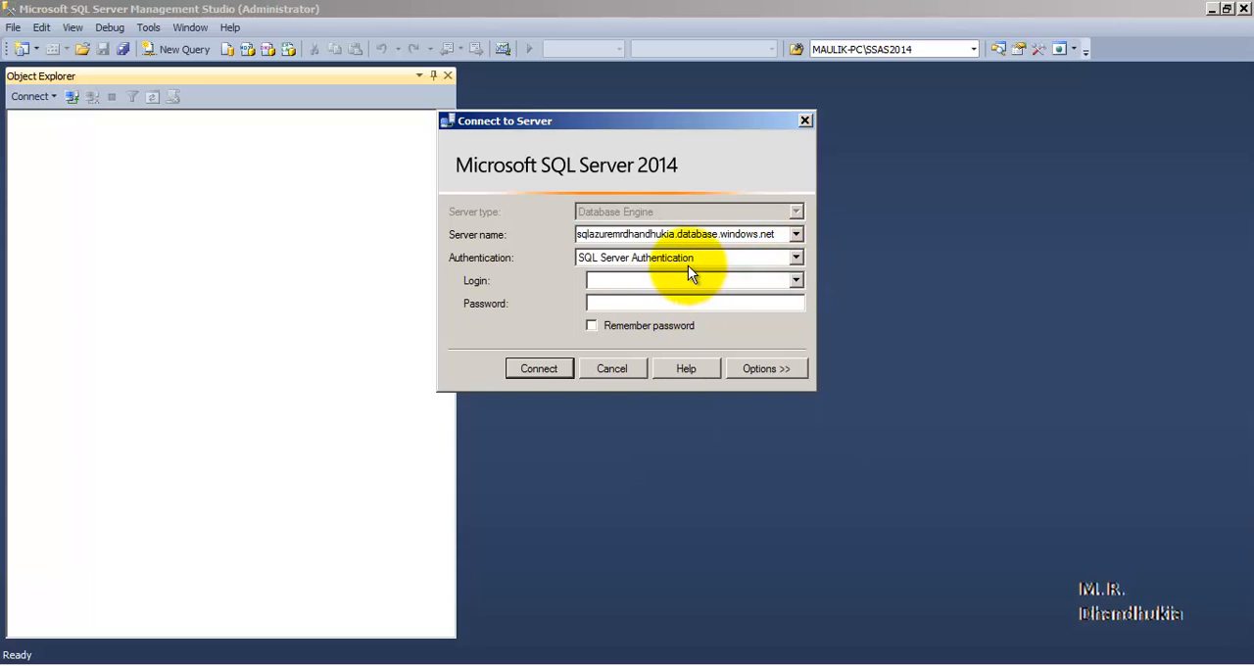
pyautogui.press('Tab')
pyautogui.write('*********')
pyautogui.click(591, 326)
pyautogui.click(548, 367)
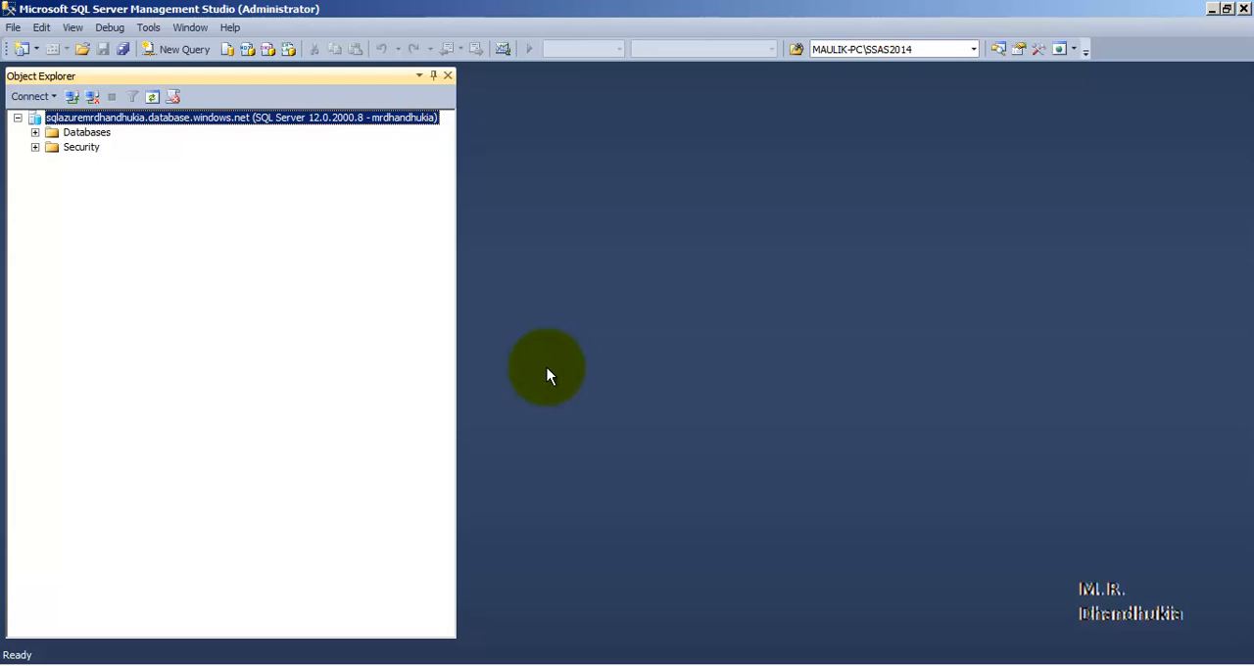
# Examine the server's databases and security logins, including the object folders and tables of SQLAZUREDB
pyautogui.click(33, 134)
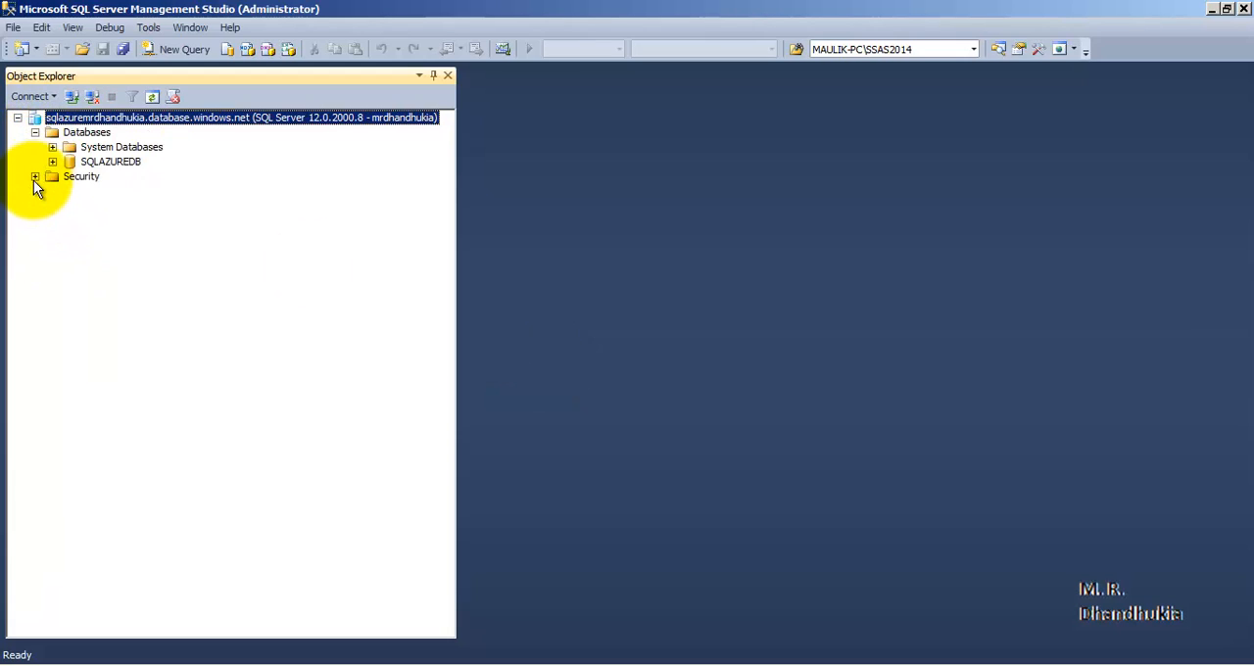
pyautogui.click(34, 179)
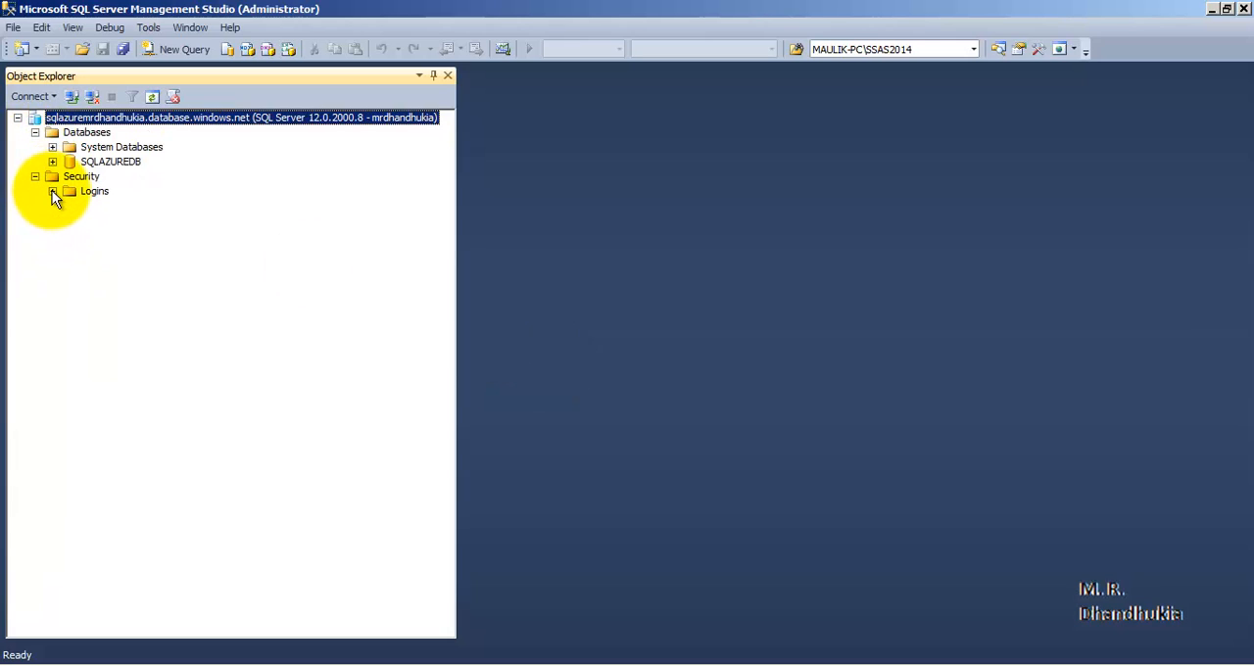
pyautogui.click(52, 192)
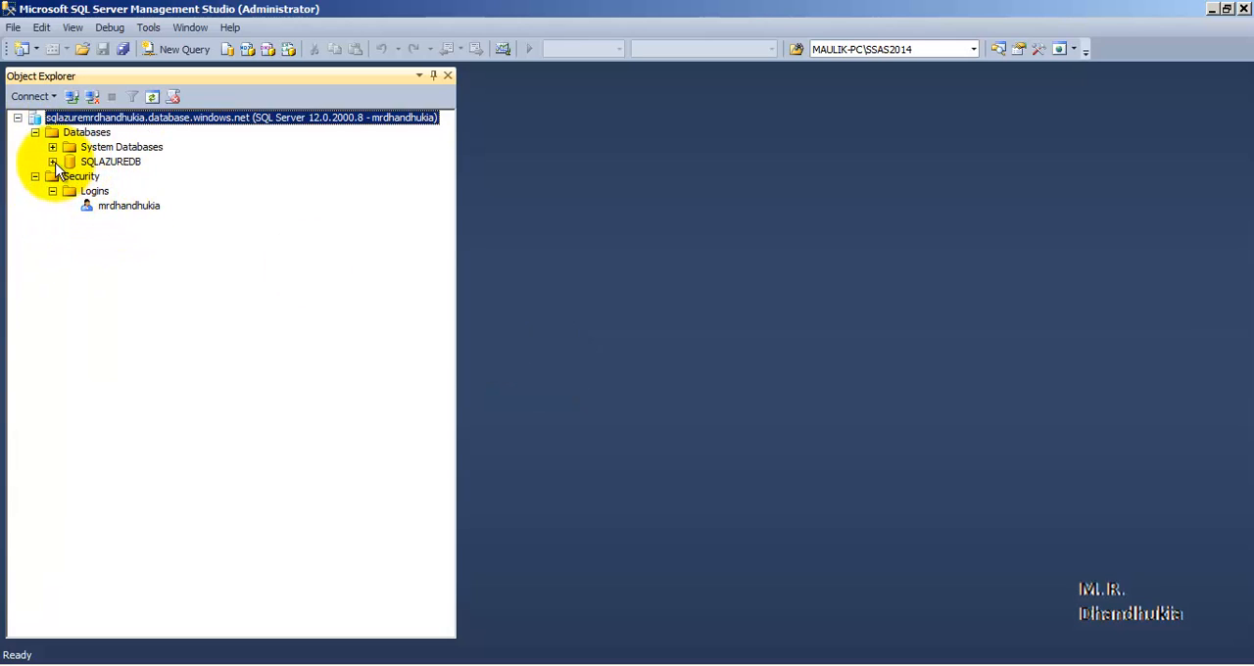
pyautogui.click(52, 162)
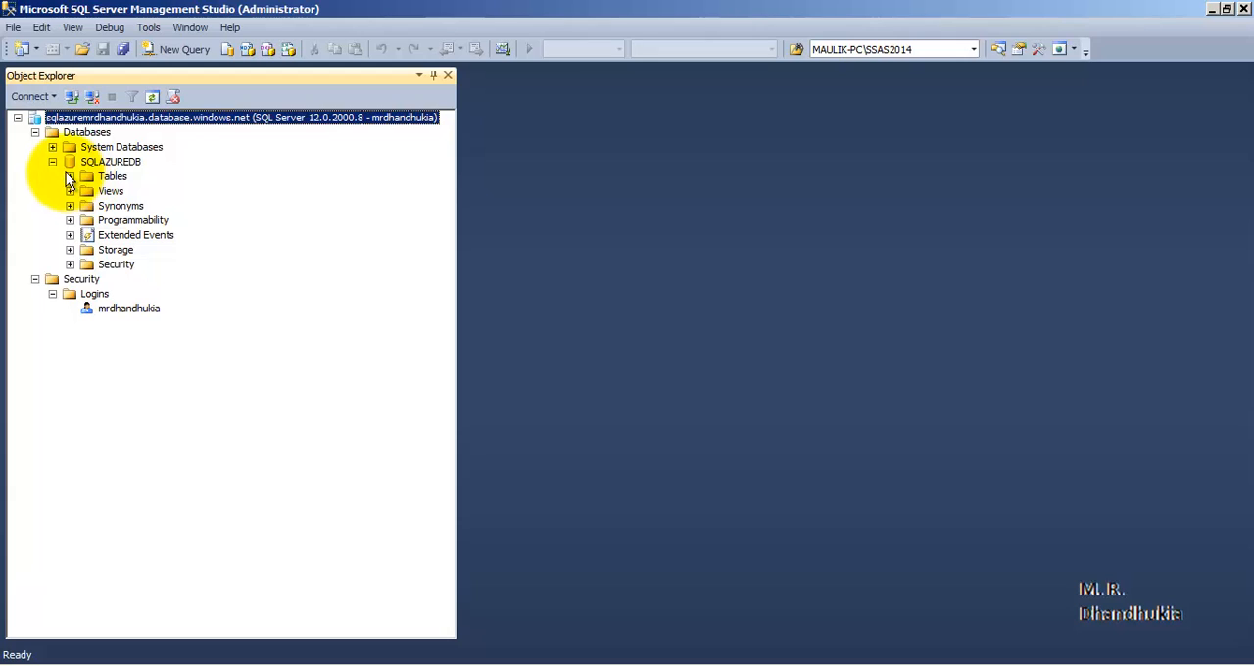
pyautogui.click(51, 147)
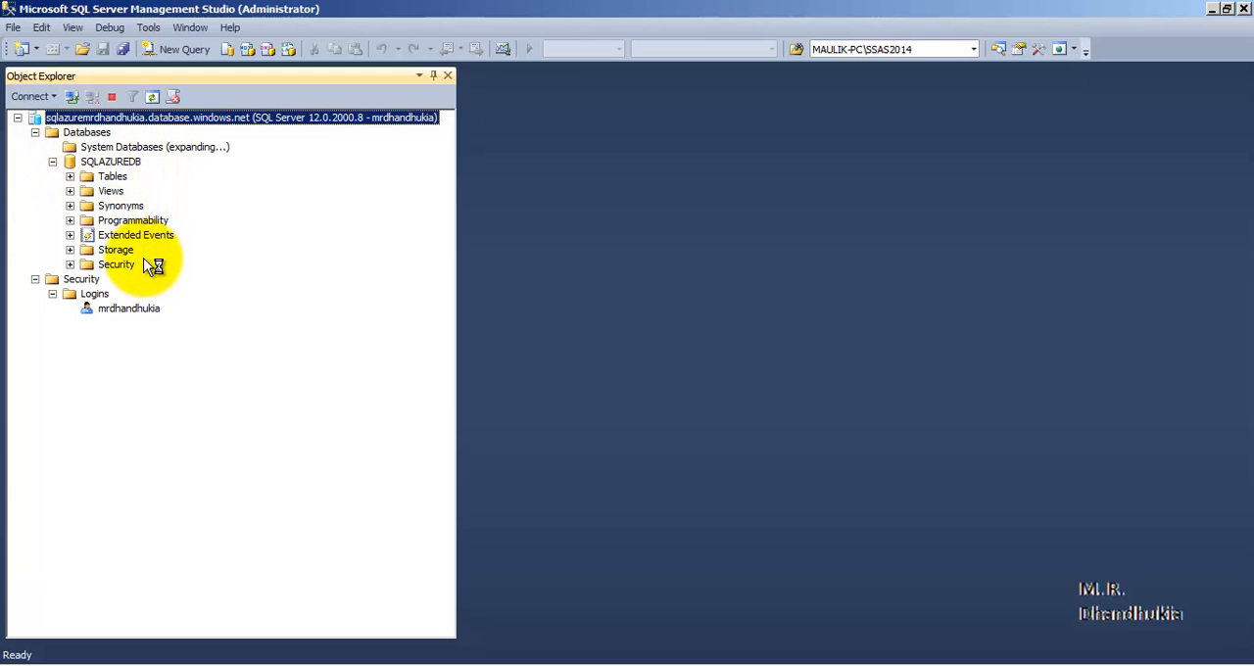
pyautogui.click(53, 147)
pyautogui.click(70, 176)
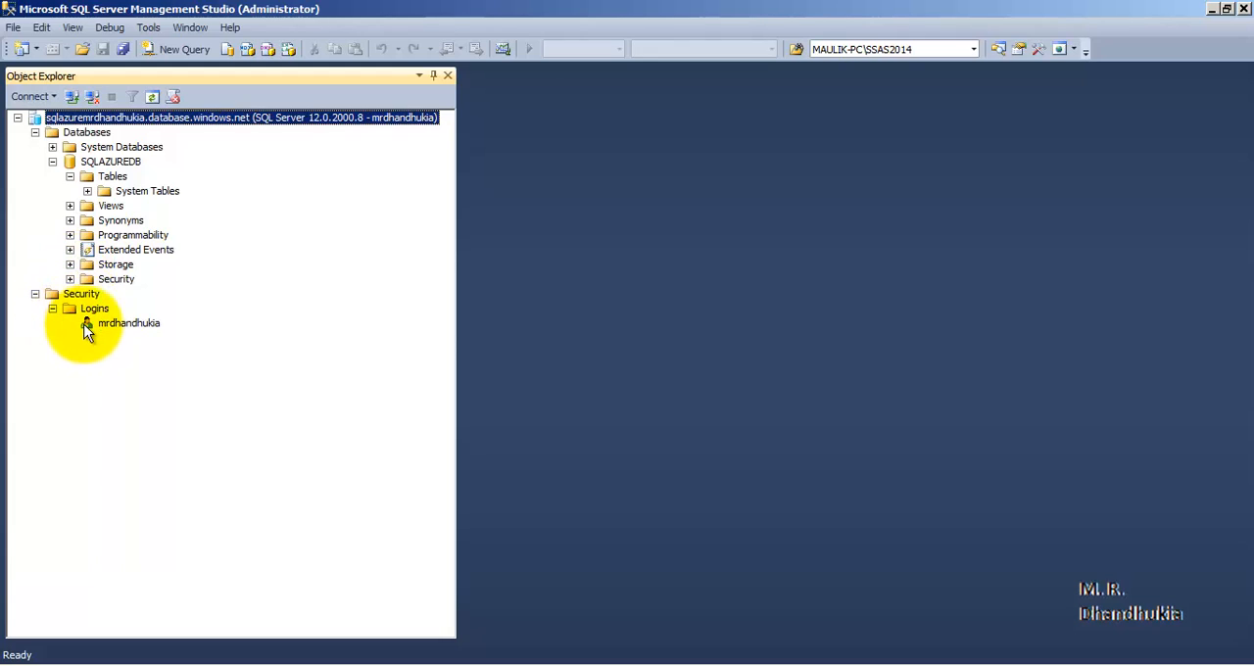
# Look over the actions available for the server admin login without choosing any
pyautogui.click(135, 323)
pyautogui.rightClick(135, 321)
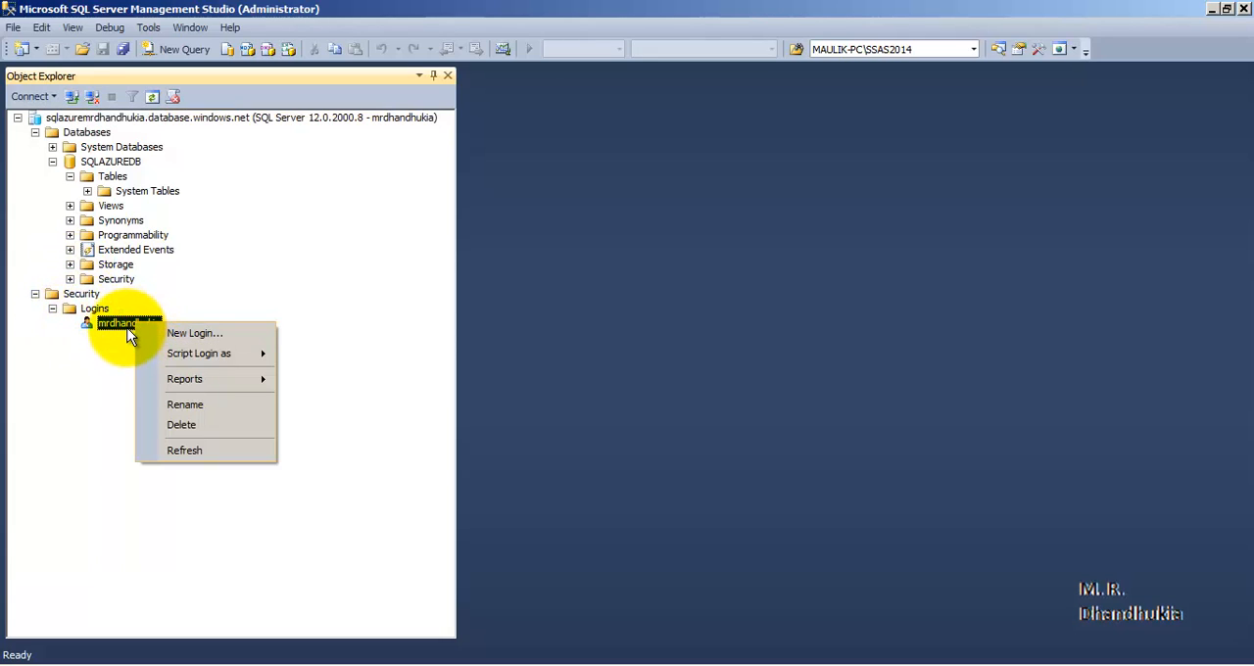
pyautogui.click(125, 328)
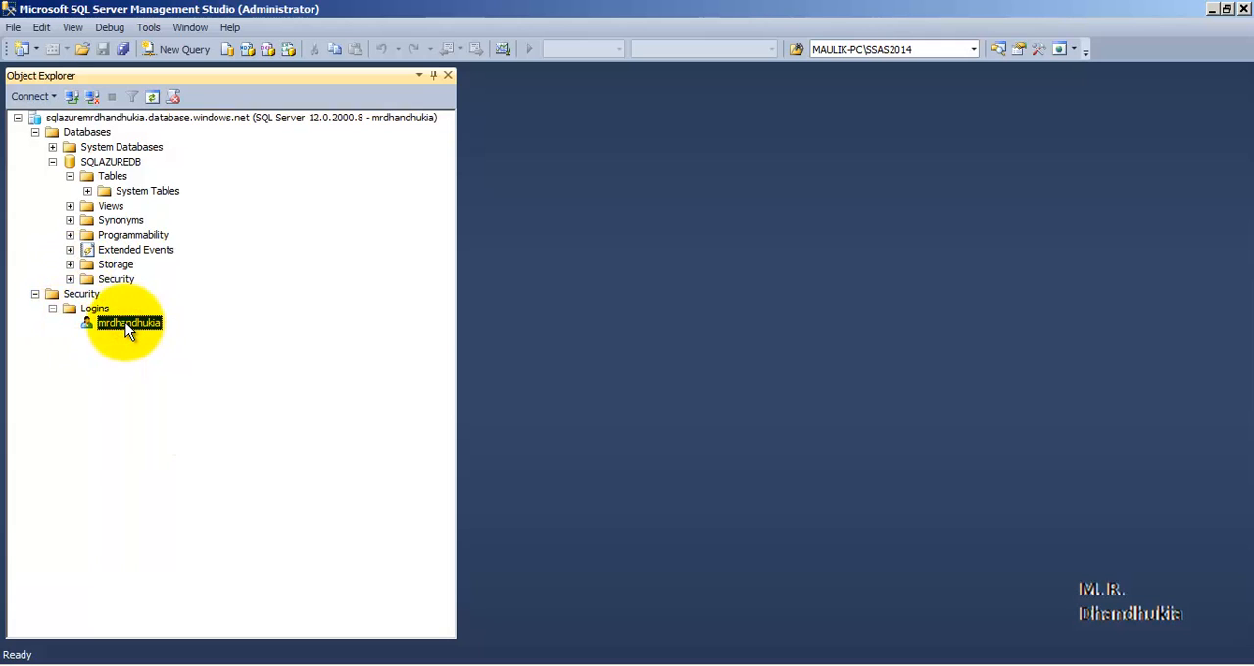